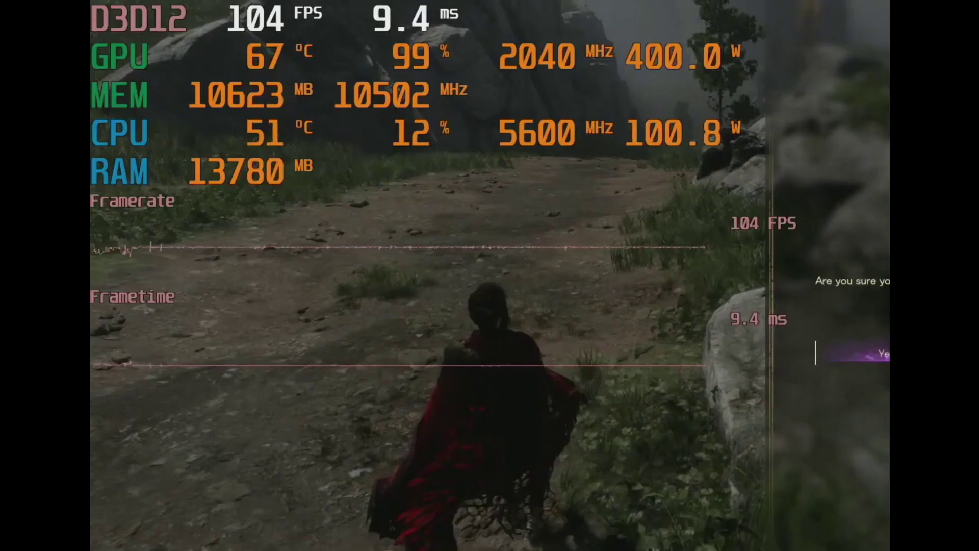
# Step: Resume Forspoken and run the heroine along the canyon trail toward the tower at about 97 FPS
pyautogui.click(844, 347)
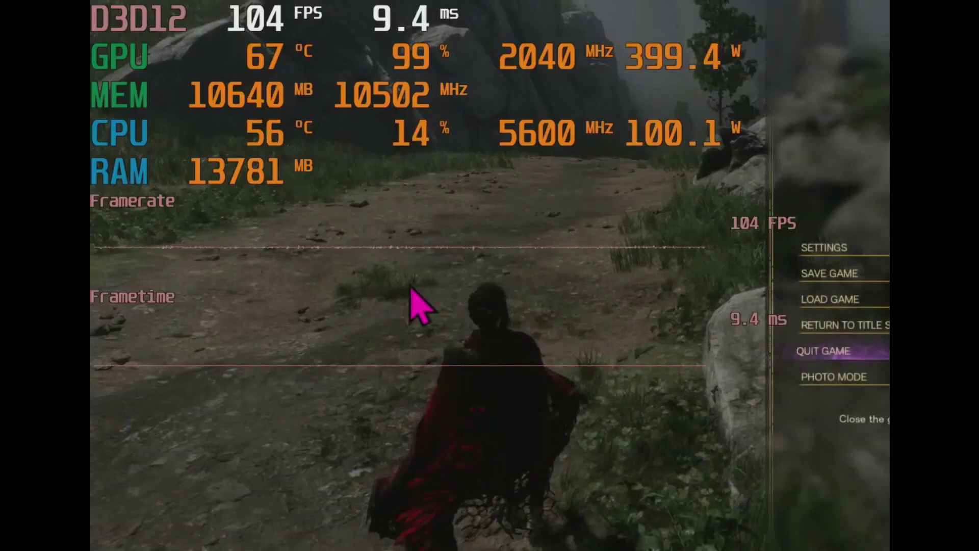
pyautogui.press('Escape')
pyautogui.press('w')
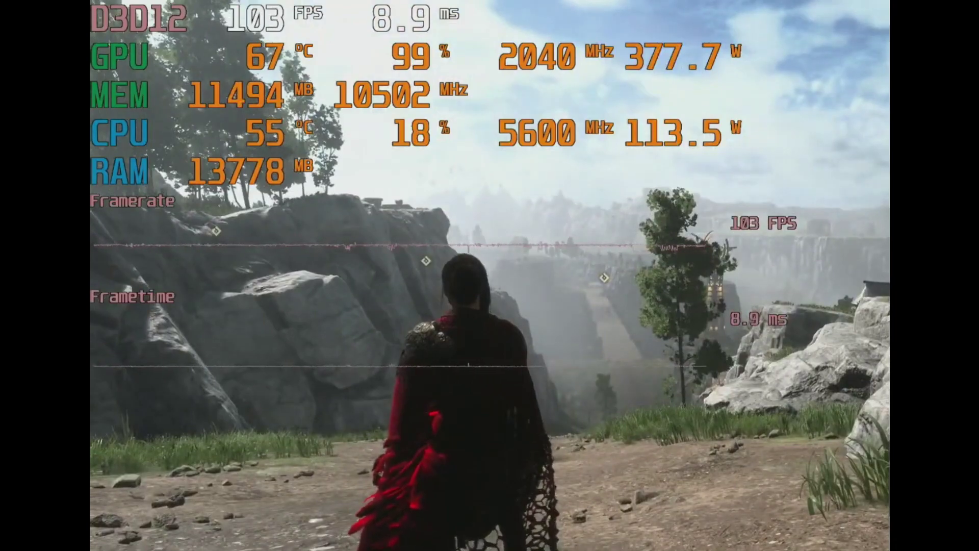
pyautogui.press('a')
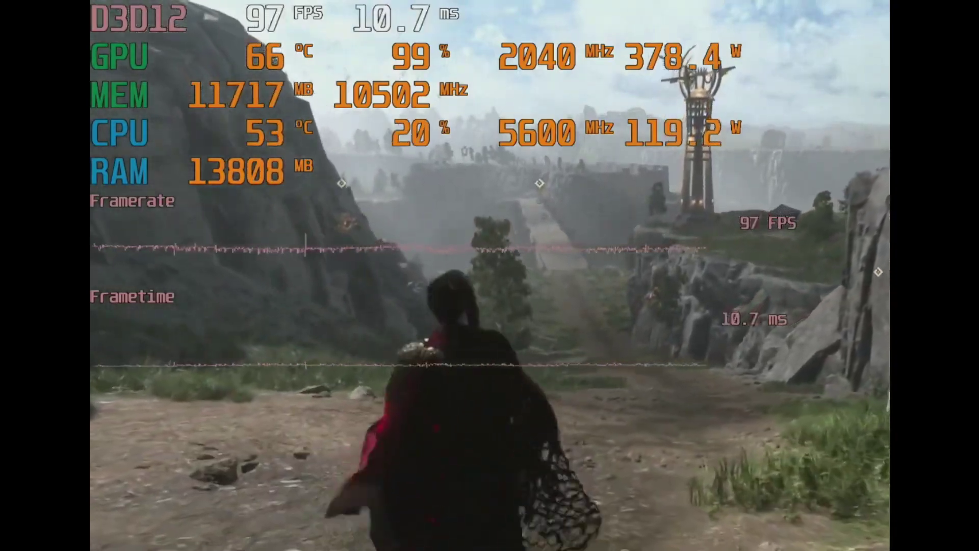
# Step: Lower Forspoken's Image Quality Preset from Ultra-High to HIGH on the Graphics settings page
pyautogui.press('Escape')
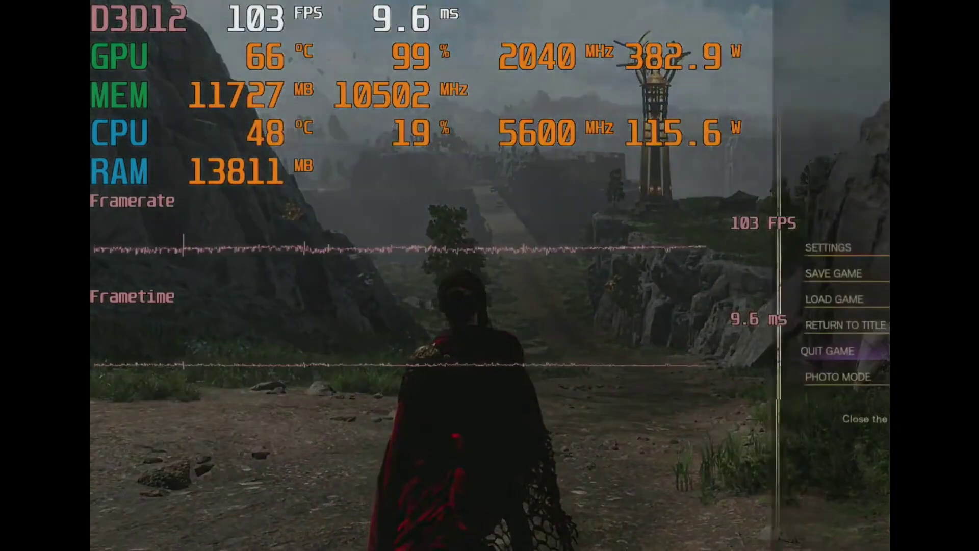
pyautogui.click(819, 250)
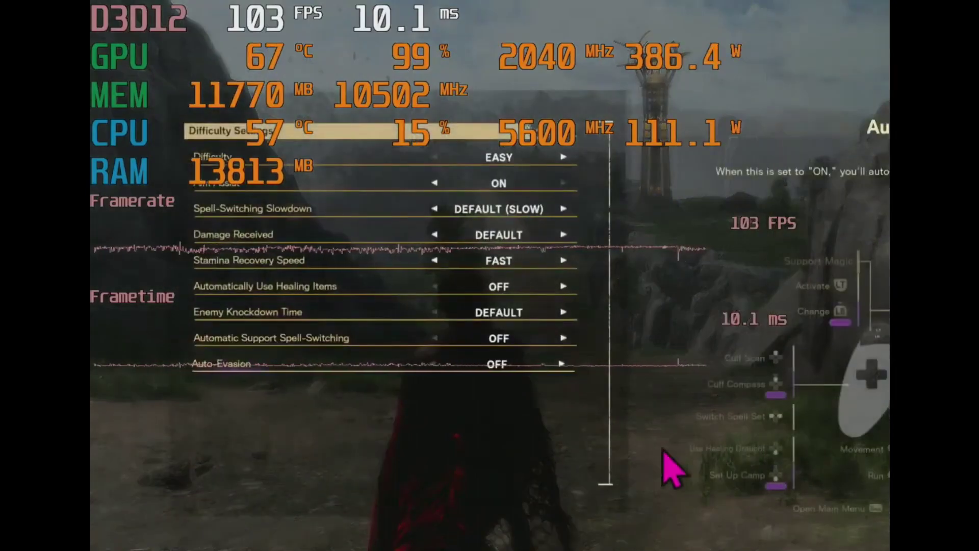
pyautogui.press('e')
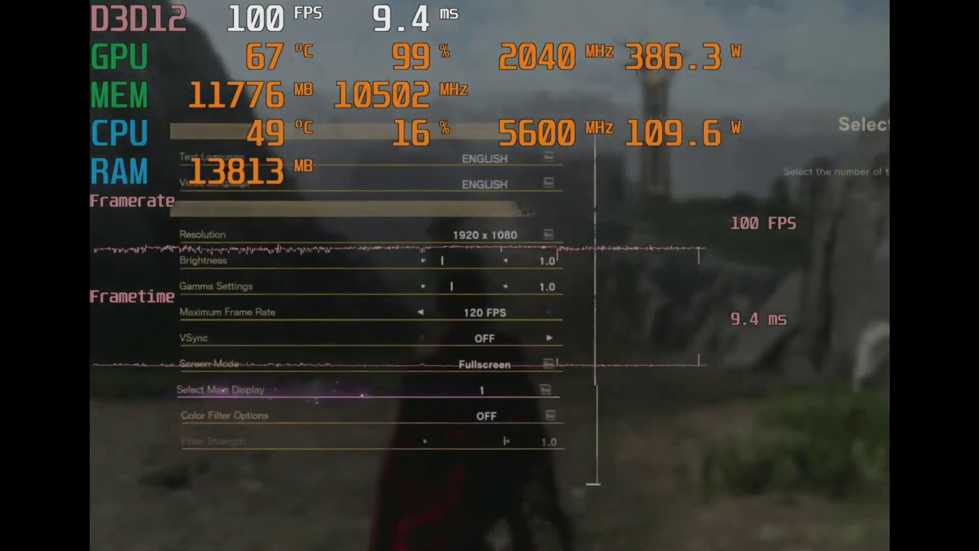
pyautogui.press('e')
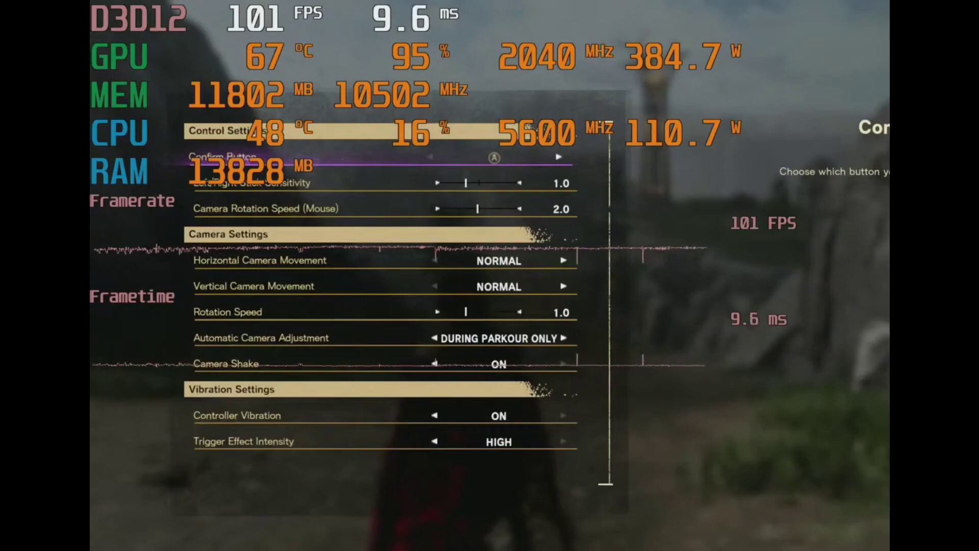
pyautogui.press('e')
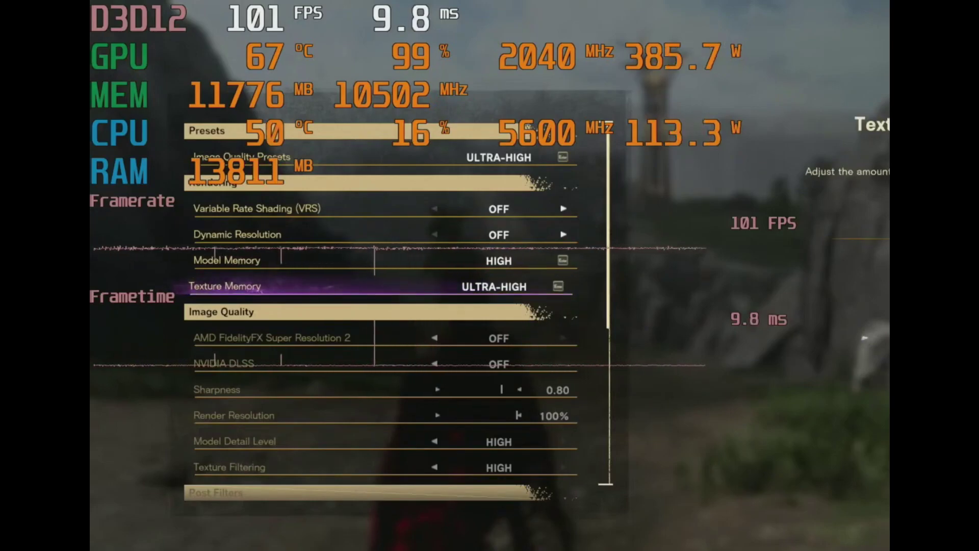
pyautogui.press('q')
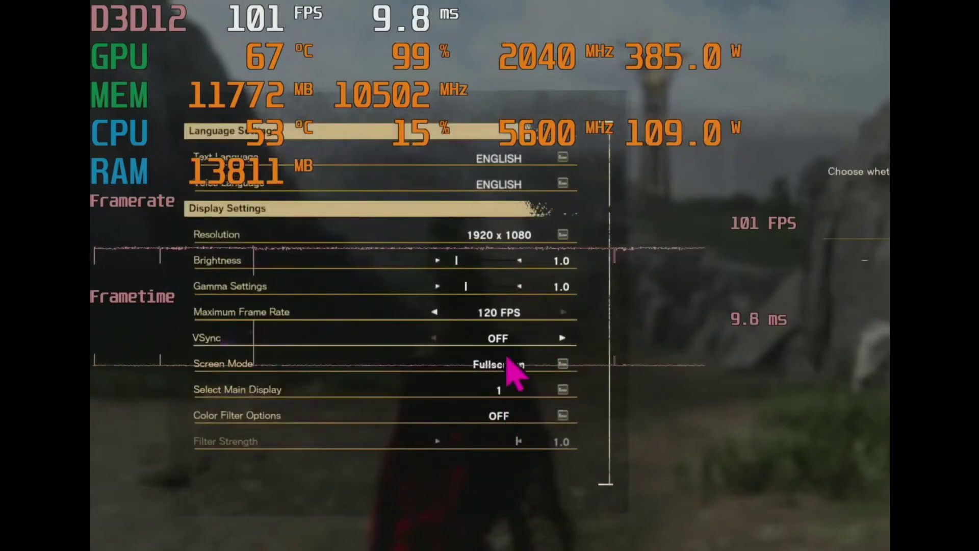
pyautogui.press('e')
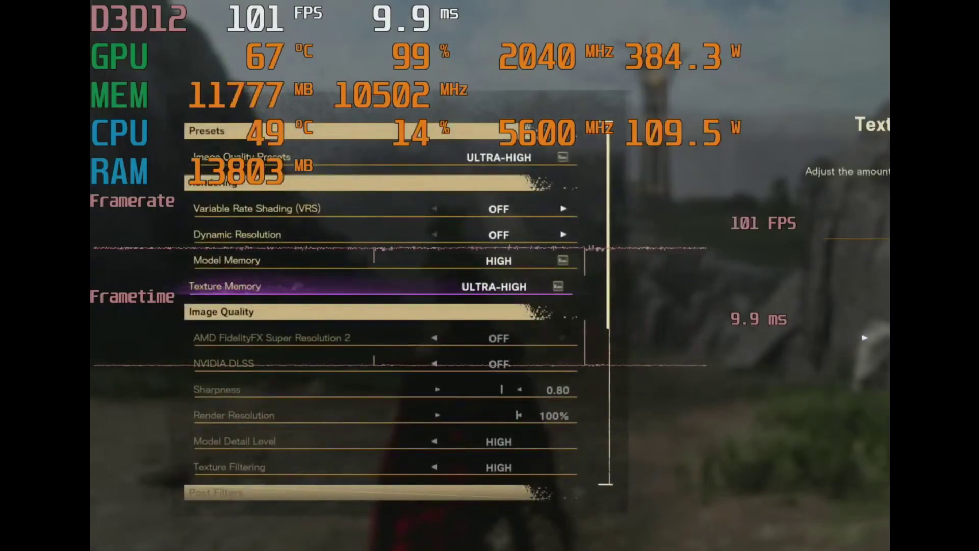
pyautogui.scroll(-3, 379, 305)
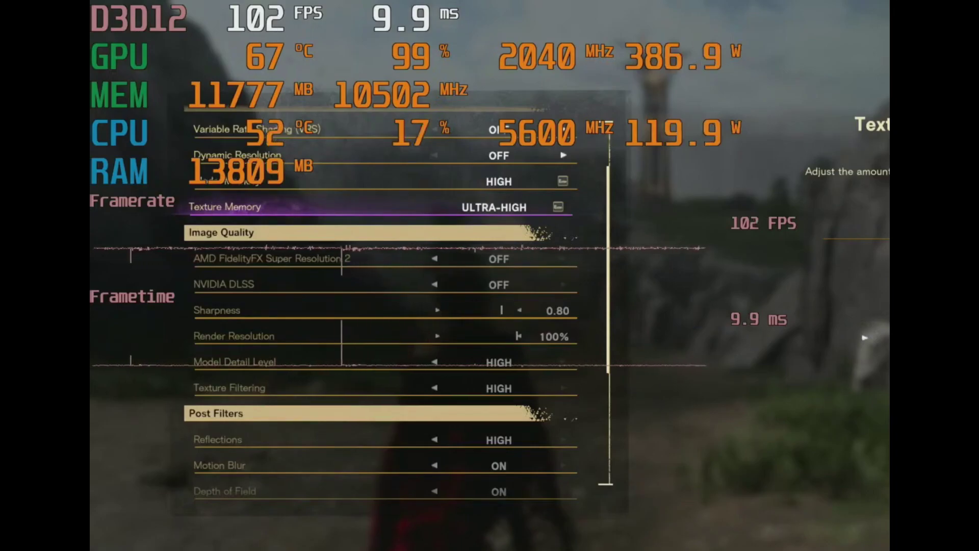
pyautogui.scroll(3, 503, 251)
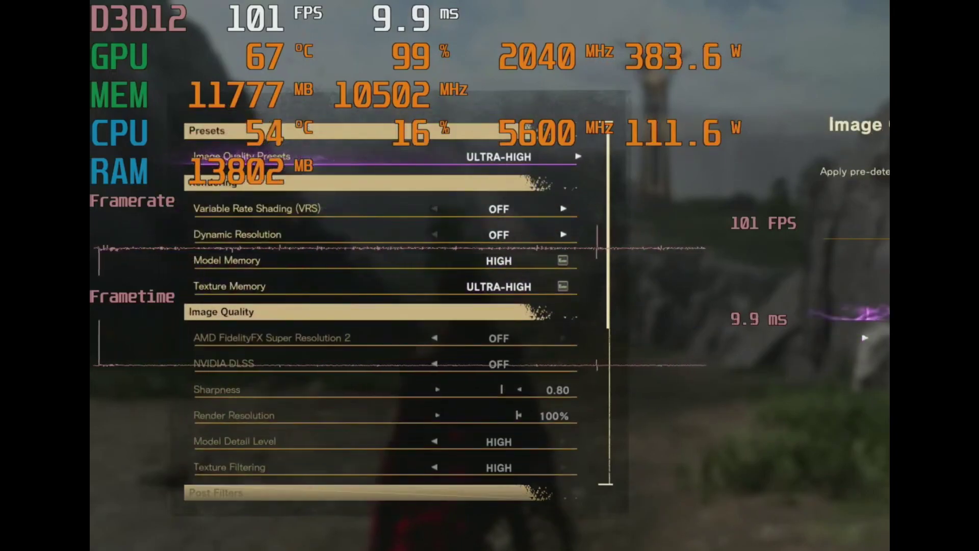
pyautogui.press('Left')
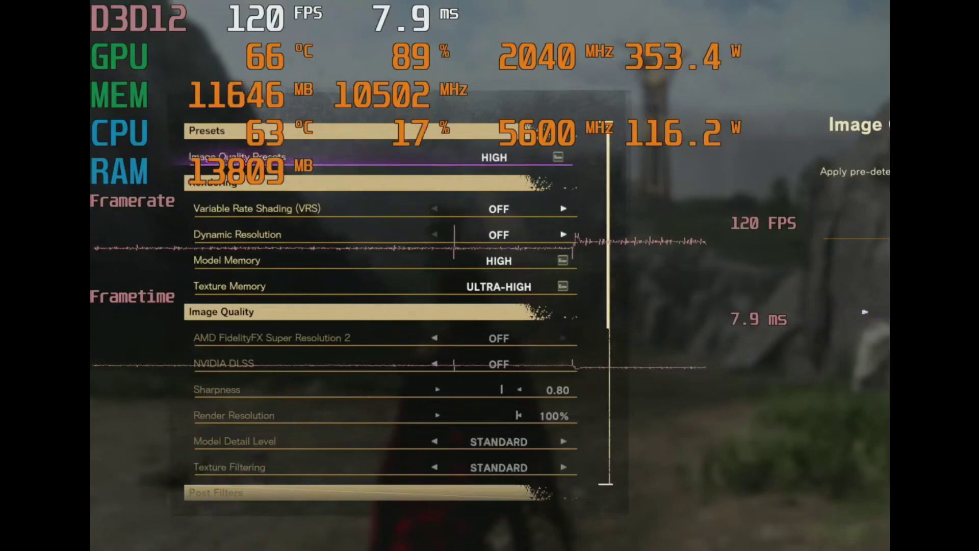
# Step: Drop Forspoken's Image Quality Preset to STANDARD in the settings
pyautogui.press('Escape')
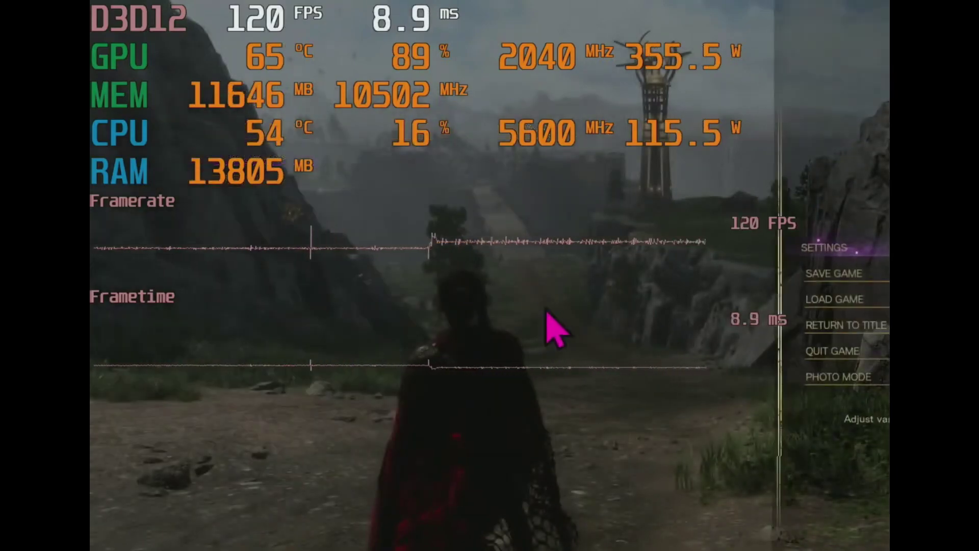
pyautogui.press('Escape')
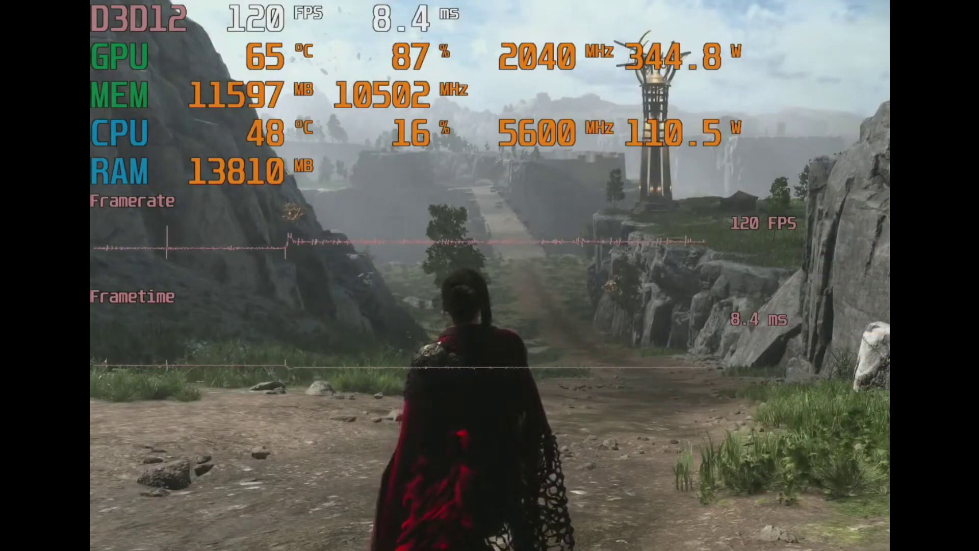
pyautogui.press('Escape')
pyautogui.click(842, 248)
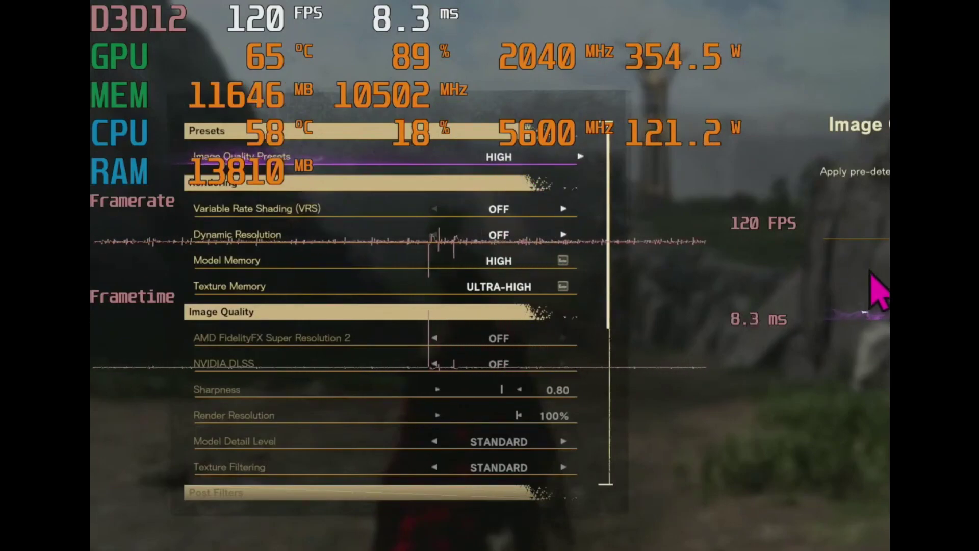
pyautogui.press('Left')
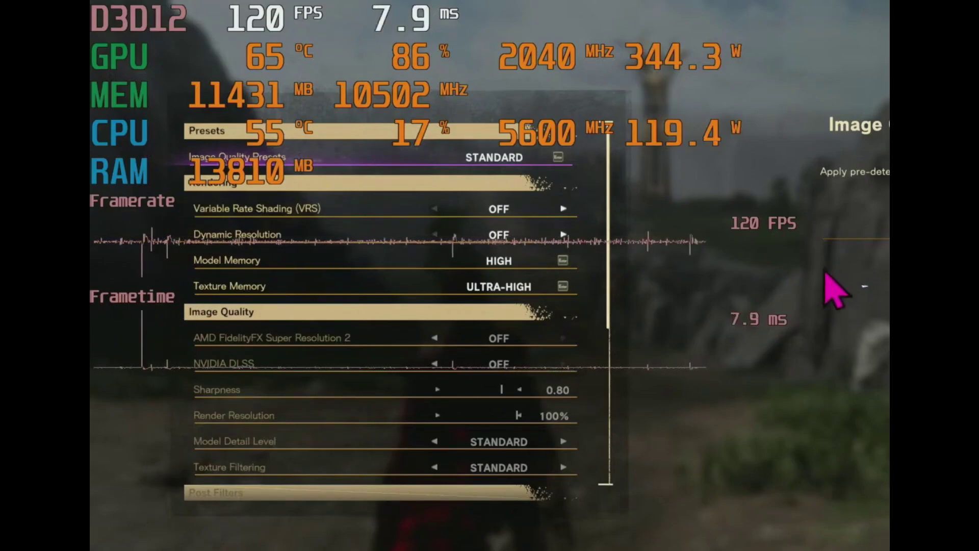
pyautogui.press('Escape')
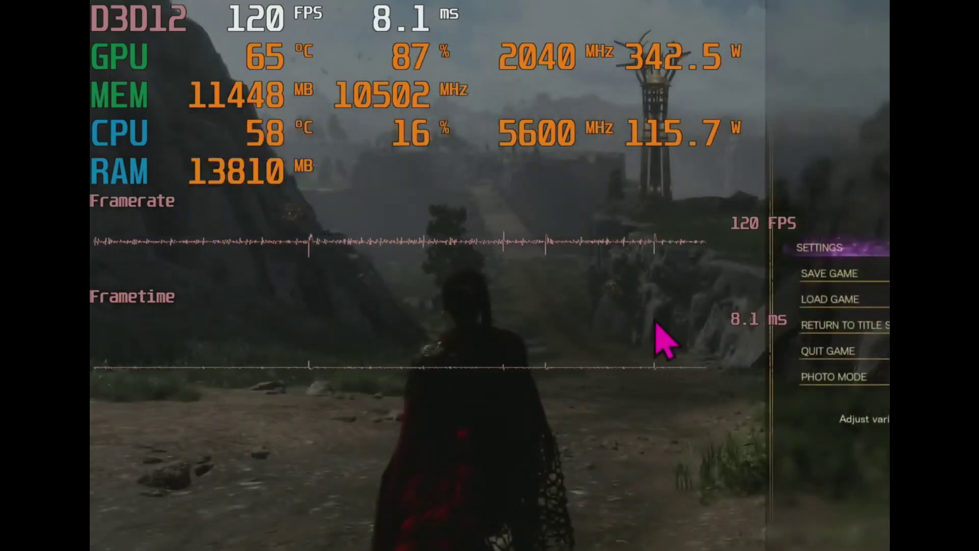
# Step: Run toward the tower at 120 FPS, then pause and quit Forspoken
pyautogui.press('Escape')
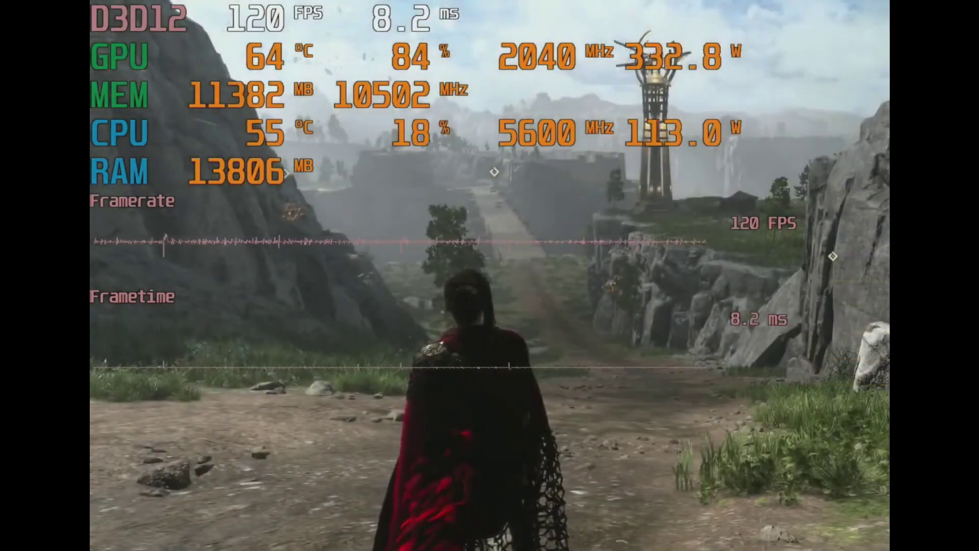
pyautogui.press('a')
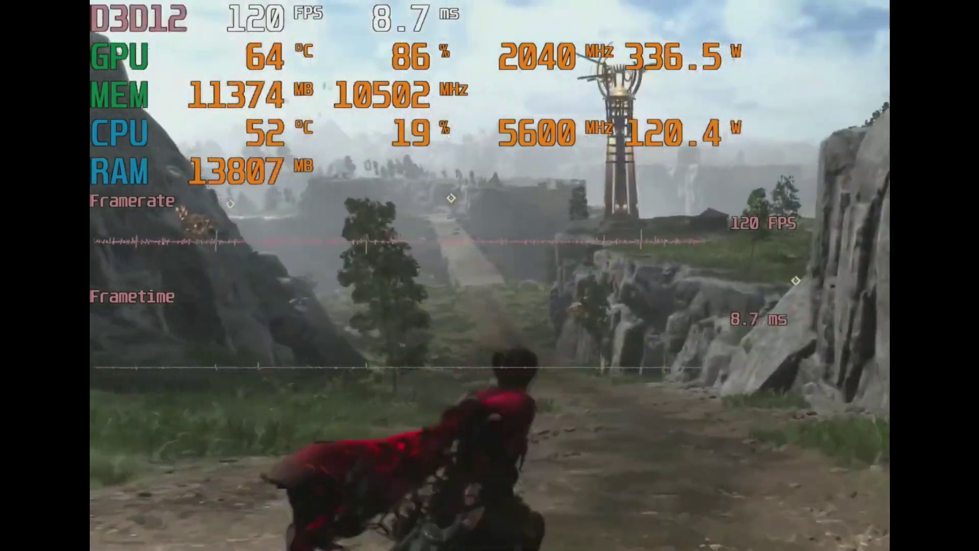
pyautogui.press('w')
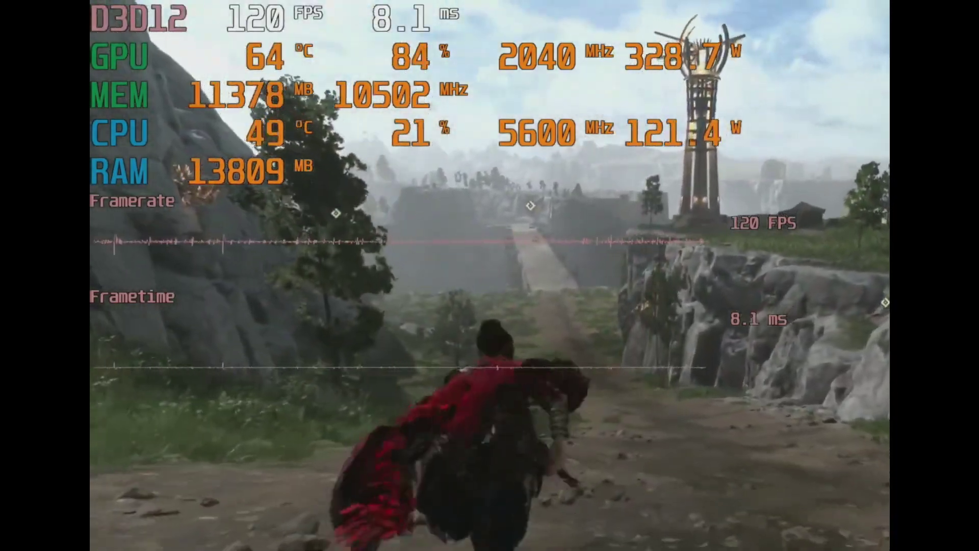
pyautogui.press('w')
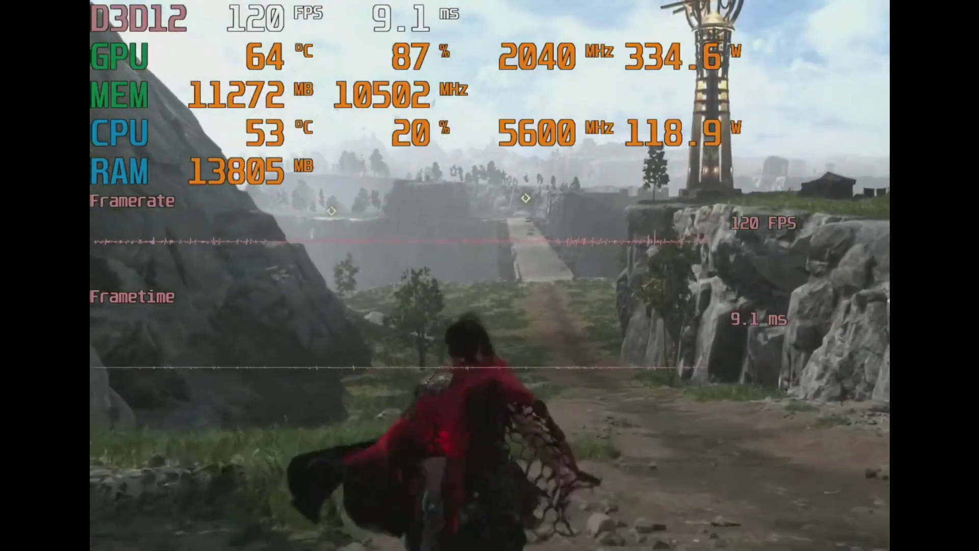
pyautogui.press('w')
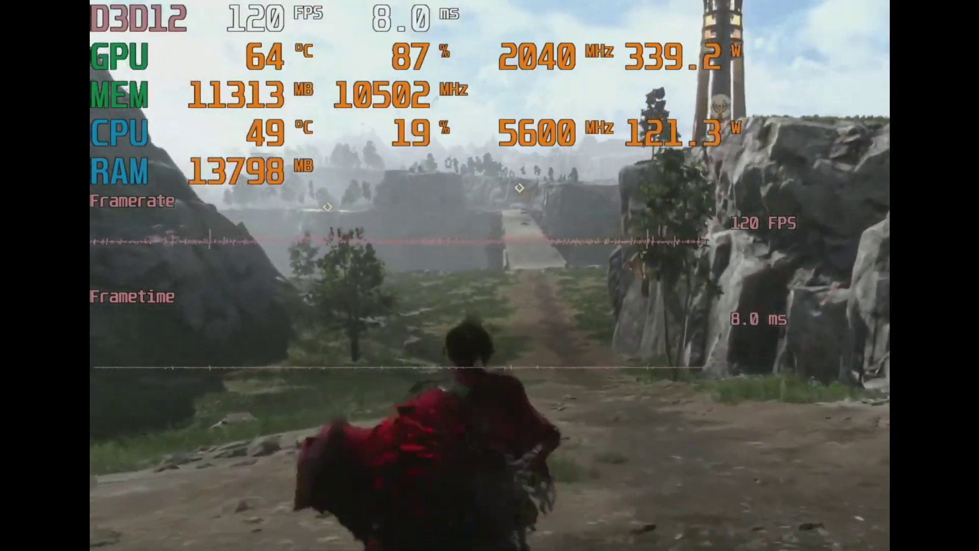
pyautogui.press('Escape')
pyautogui.click(822, 352)
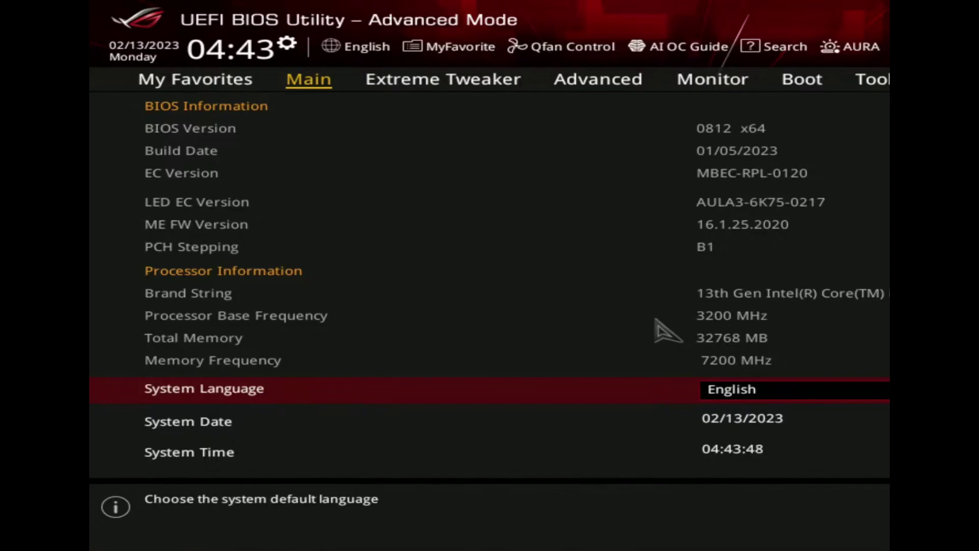
# Step: Set ASUS MultiCore Enhancement to Enabled – Remove All limits in Extreme Tweaker
pyautogui.press('Right')
pyautogui.press('Down')
pyautogui.press('Down')
pyautogui.press('Down')
pyautogui.press('Down')
pyautogui.press('Down')
# Step: Set SVID Behavior to Best-Case Scenario and move down toward the core ratio settings
pyautogui.press('Down')
pyautogui.press('Up')
pyautogui.press('Return')
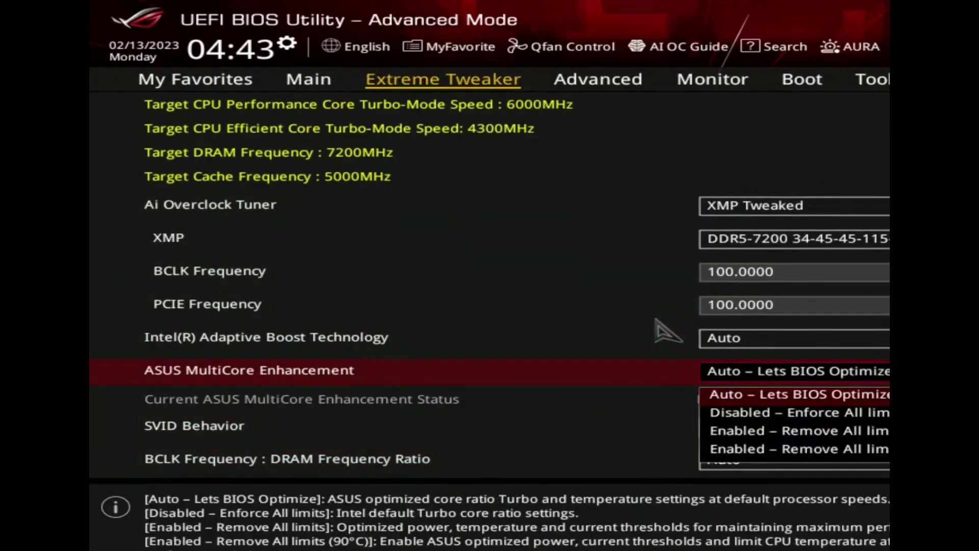
pyautogui.press('Down')
pyautogui.press('Down')
pyautogui.press('Down')
pyautogui.press('Up')
pyautogui.press('Return')
pyautogui.press('Down')
pyautogui.press('Down')
pyautogui.press('Down')
pyautogui.press('Down')
pyautogui.press('Down')
pyautogui.press('Down')
pyautogui.press('Down')
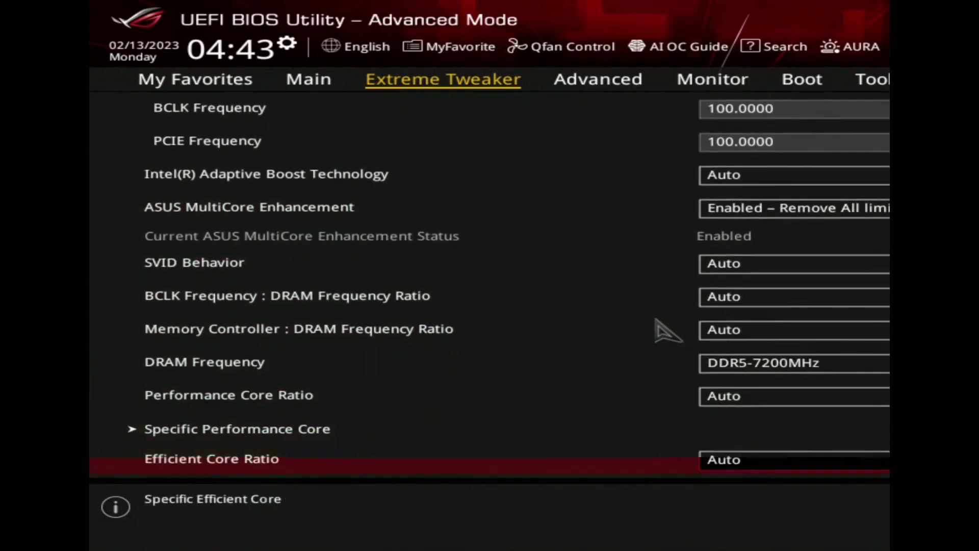
pyautogui.press('Up')
pyautogui.press('Up')
pyautogui.press('Up')
pyautogui.press('Up')
pyautogui.press('Up')
pyautogui.press('Up')
pyautogui.press('Up')
pyautogui.press('Return')
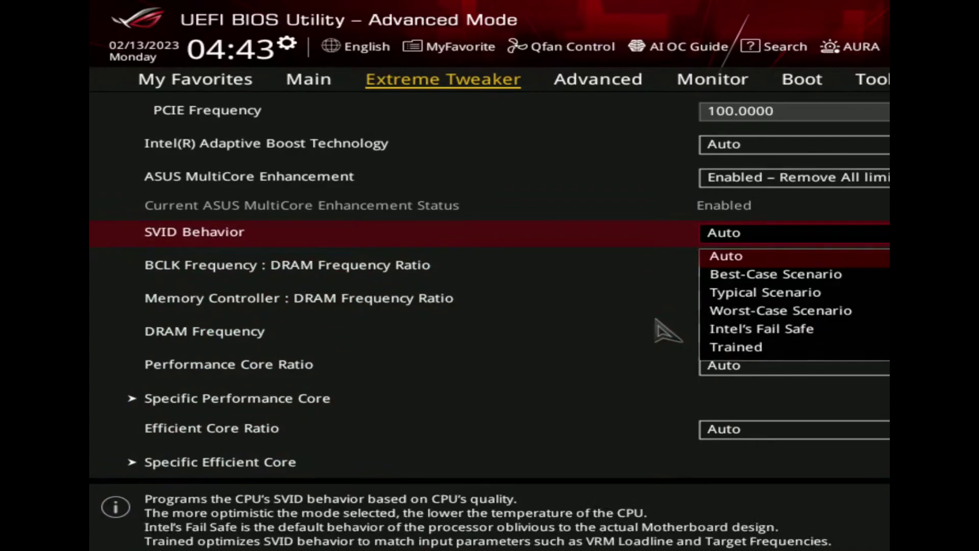
pyautogui.press('Down')
pyautogui.press('Return')
pyautogui.press('Down')
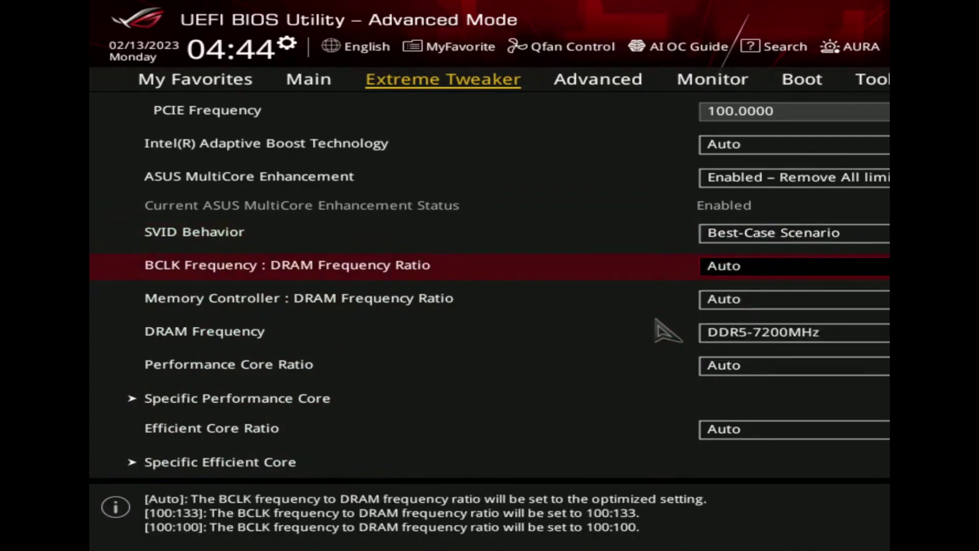
pyautogui.press('Down')
pyautogui.press('Right')
pyautogui.press('Left')
pyautogui.press('Down')
pyautogui.press('Down')
pyautogui.press('Down')
# Step: Change Performance Core Ratio to By Core Usage
pyautogui.scroll(-3, 668, 332)
pyautogui.press('Up')
pyautogui.press('Up')
pyautogui.press('Up')
pyautogui.press('Up')
pyautogui.press('Up')
pyautogui.press('Up')
pyautogui.press('Up')
pyautogui.press('Up')
pyautogui.press('Up')
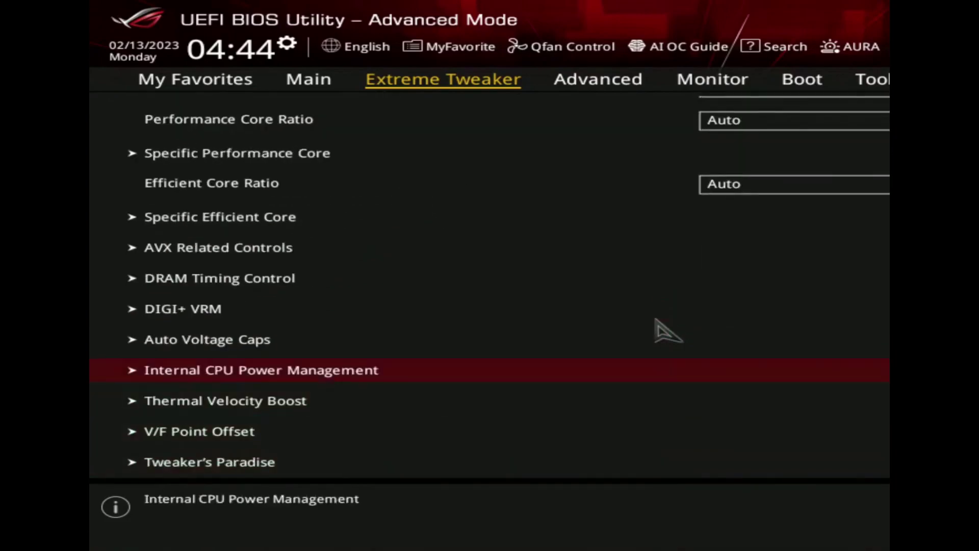
pyautogui.press('Up')
pyautogui.press('Up')
pyautogui.press('Up')
pyautogui.press('Up')
pyautogui.press('Up')
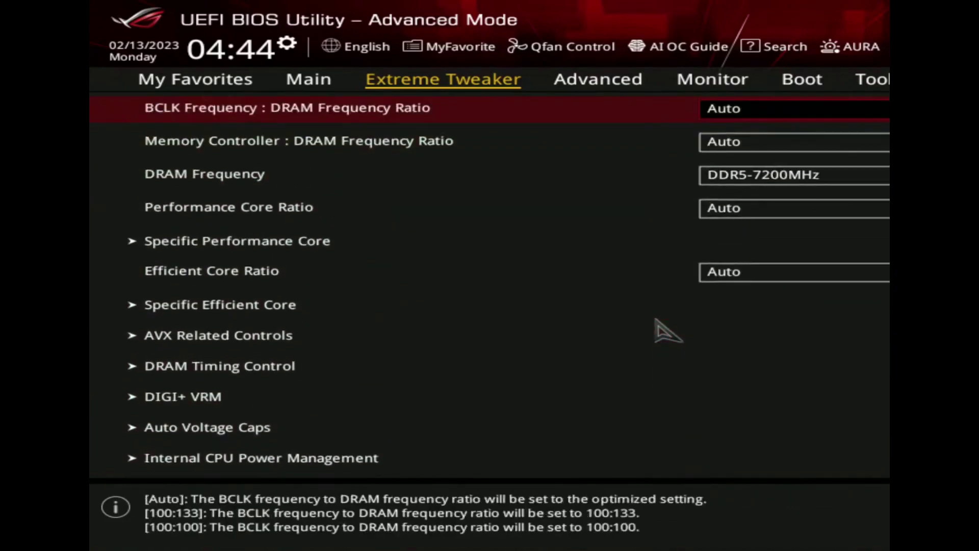
pyautogui.press('Down')
pyautogui.press('Down')
pyautogui.press('Down')
pyautogui.press('Return')
pyautogui.press('Down')
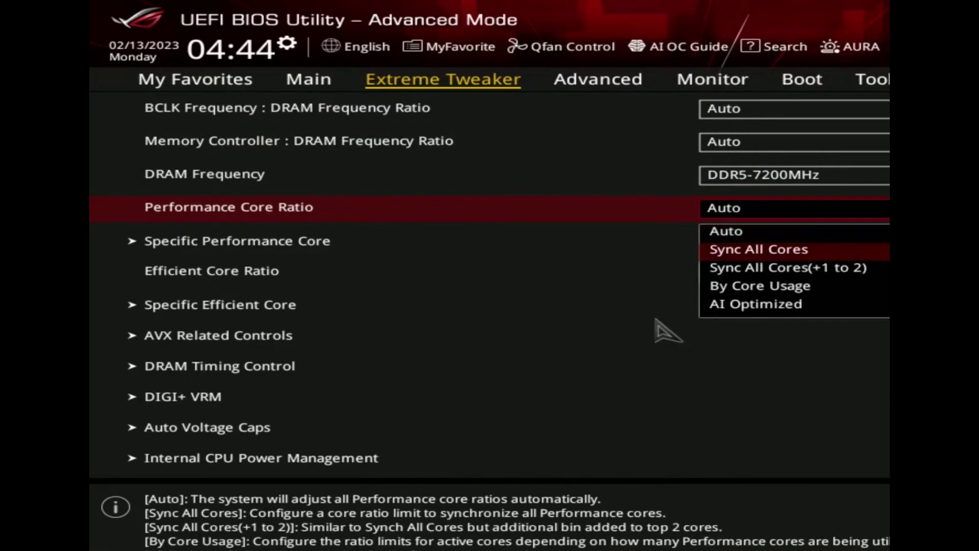
pyautogui.press('Down')
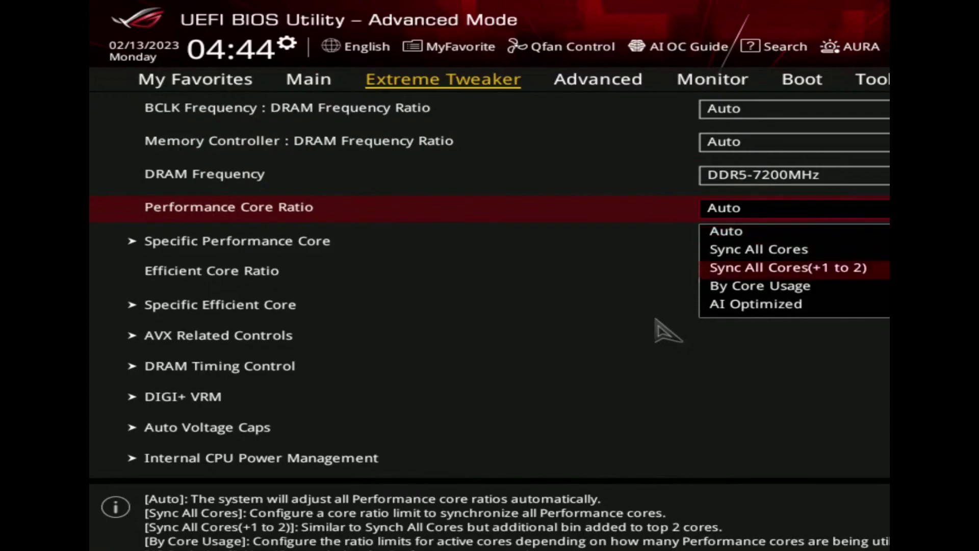
pyautogui.press('Down')
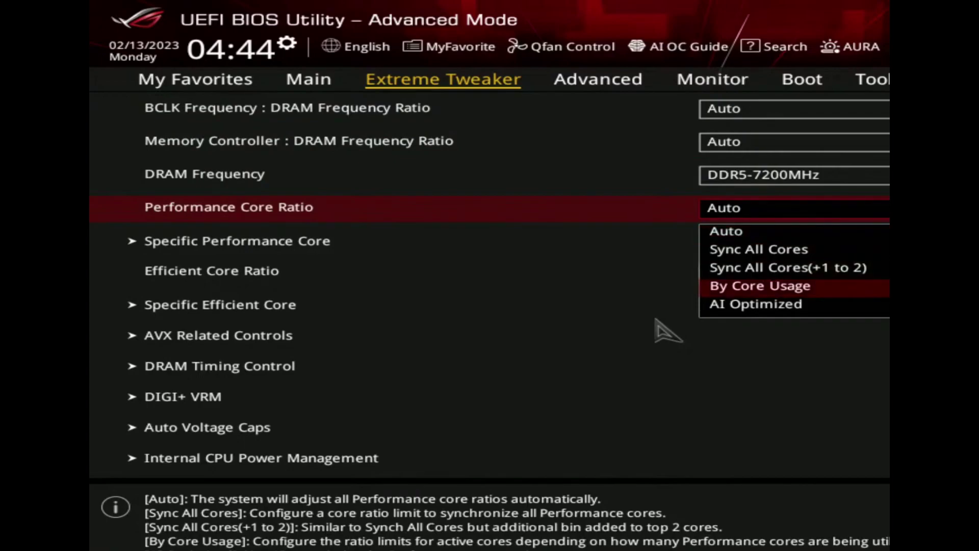
pyautogui.press('Return')
# Step: Step through the 1-core and 2-core ratio limits at 62 down to Efficient Core Ratio
pyautogui.press('Down')
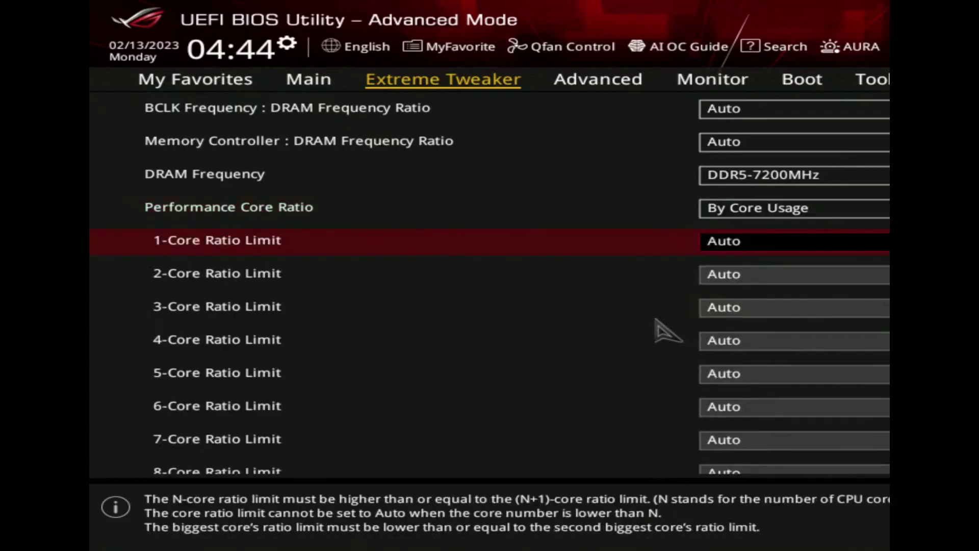
pyautogui.press('Down')
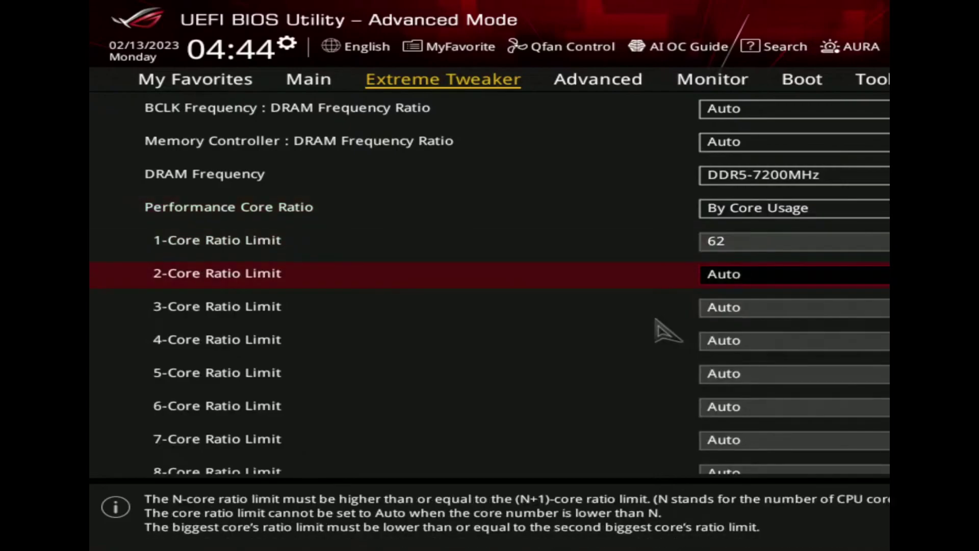
pyautogui.press('Down')
pyautogui.press('Down')
pyautogui.press('Down')
pyautogui.press('Down')
pyautogui.press('Down')
pyautogui.press('Down')
pyautogui.press('Down')
pyautogui.press('Down')
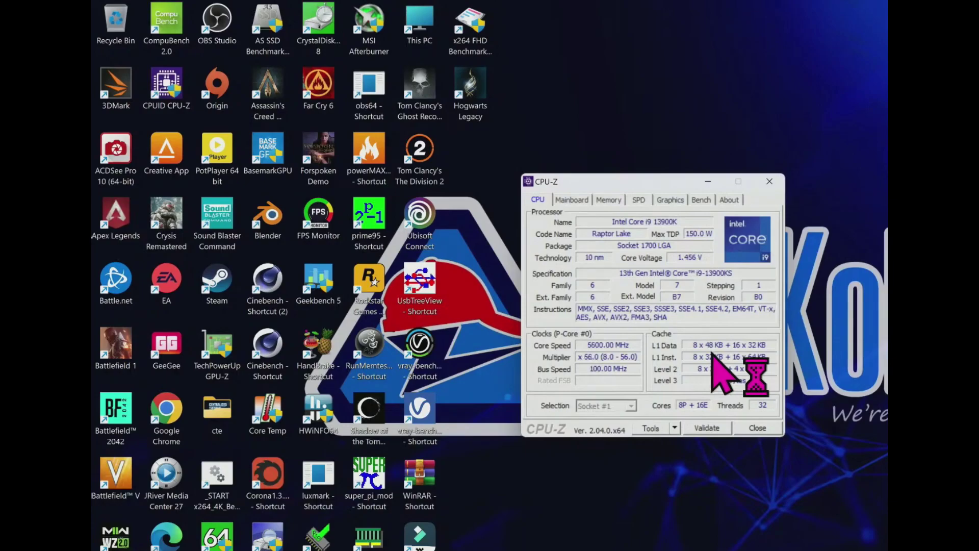
# Step: Run the CPU-Z Bench CPU test: 997.9 single-thread, 17068.7 multi-thread, 17.10 ratio
pyautogui.click(700, 200)
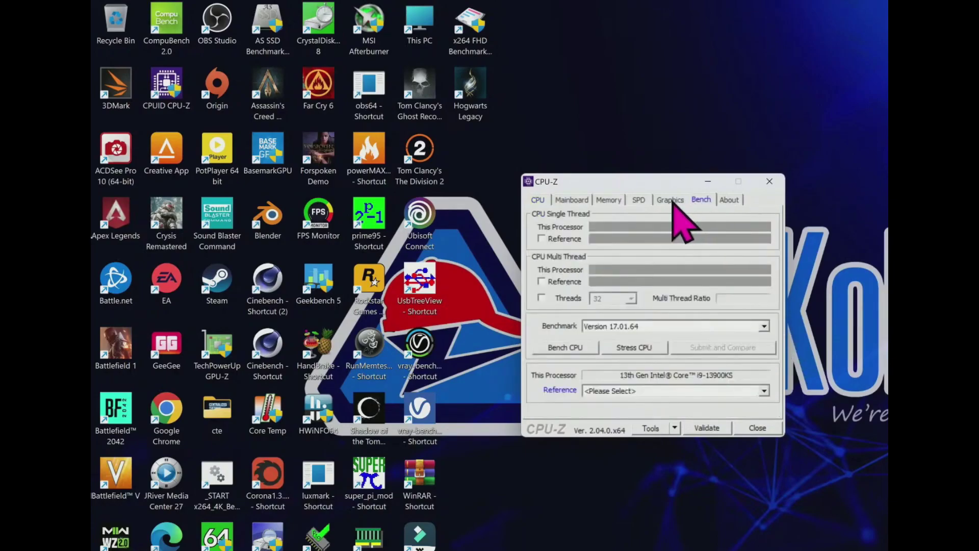
pyautogui.moveTo(673, 201); pyautogui.dragTo(635, 159)
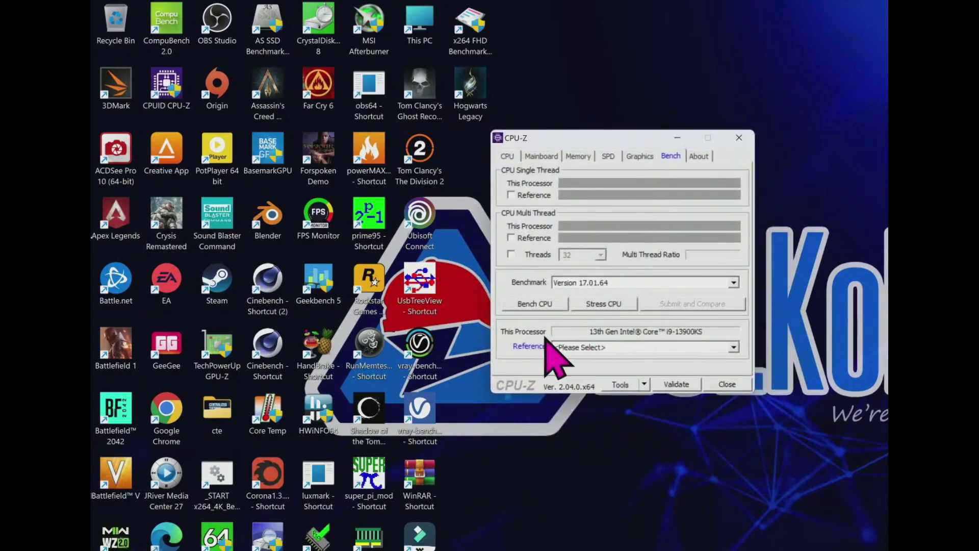
pyautogui.click(534, 345)
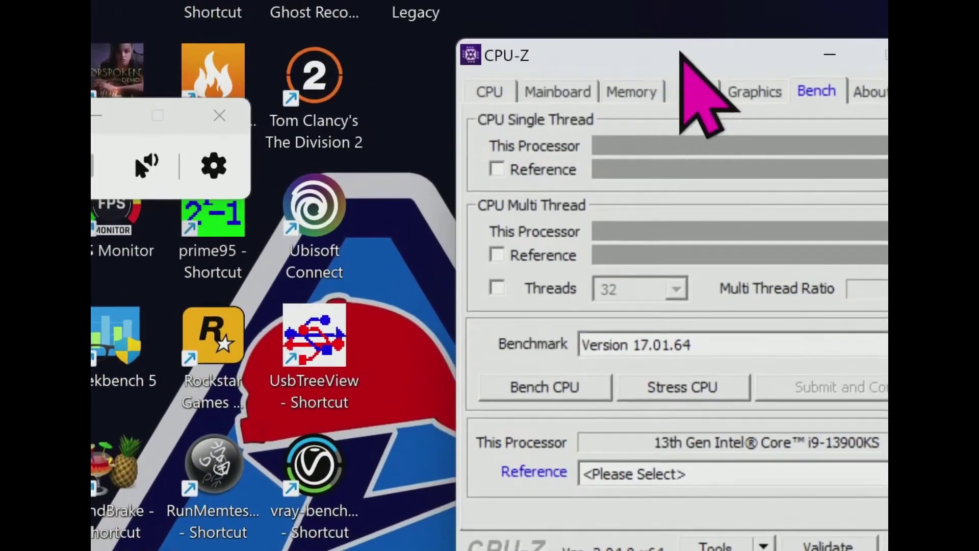
pyautogui.moveTo(681, 54); pyautogui.dragTo(571, 63)
pyautogui.click(434, 397)
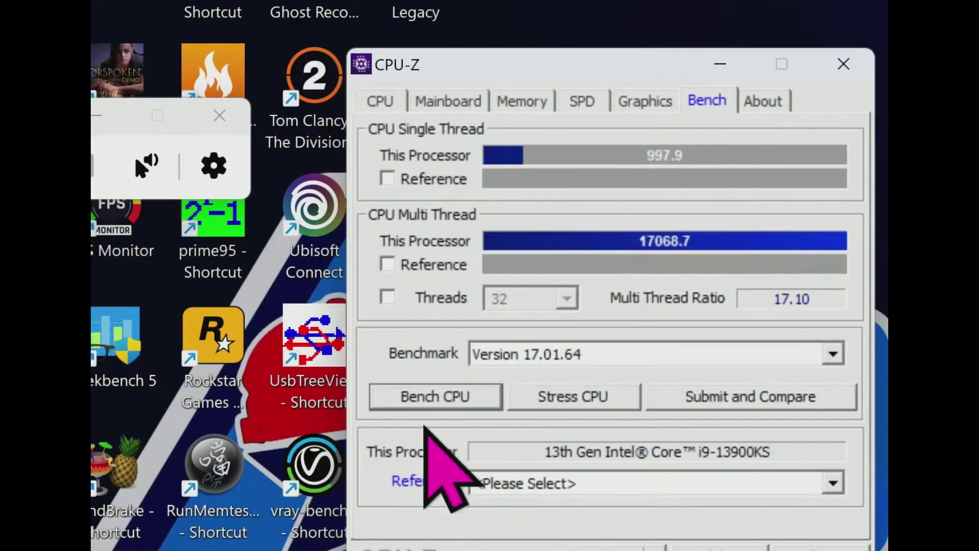
# Step: Rerun Bench CPU for 1000.0 single-thread and 17187.7 multi-thread, then shift the window left
pyautogui.click(435, 396)
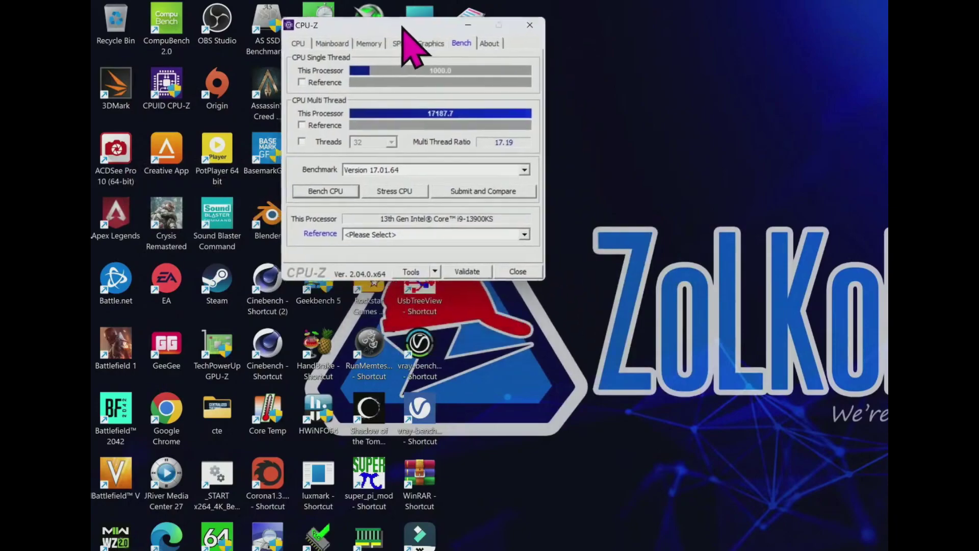
pyautogui.moveTo(402, 27); pyautogui.dragTo(379, 31)
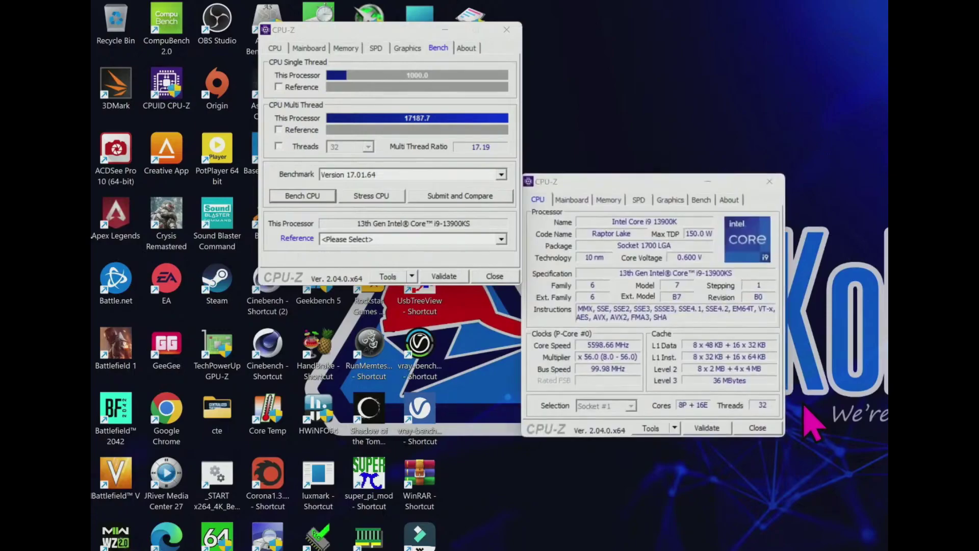
# Step: Arrange the CPU-Z windows, showing Memory (DDR5 32 GB) and Mainboard (ROG MAXIMUS Z790 APEX) tabs
pyautogui.moveTo(645, 181); pyautogui.dragTo(644, 28)
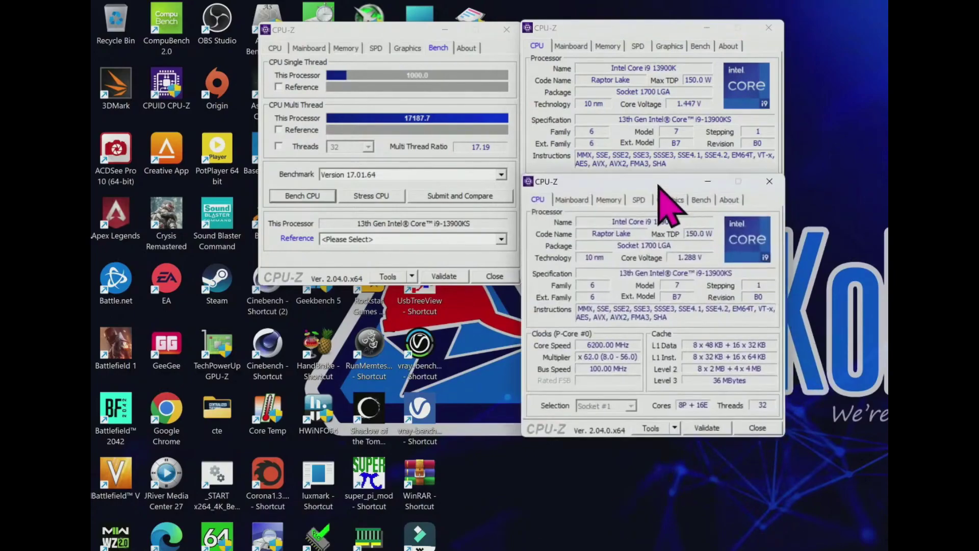
pyautogui.moveTo(655, 186); pyautogui.dragTo(659, 291)
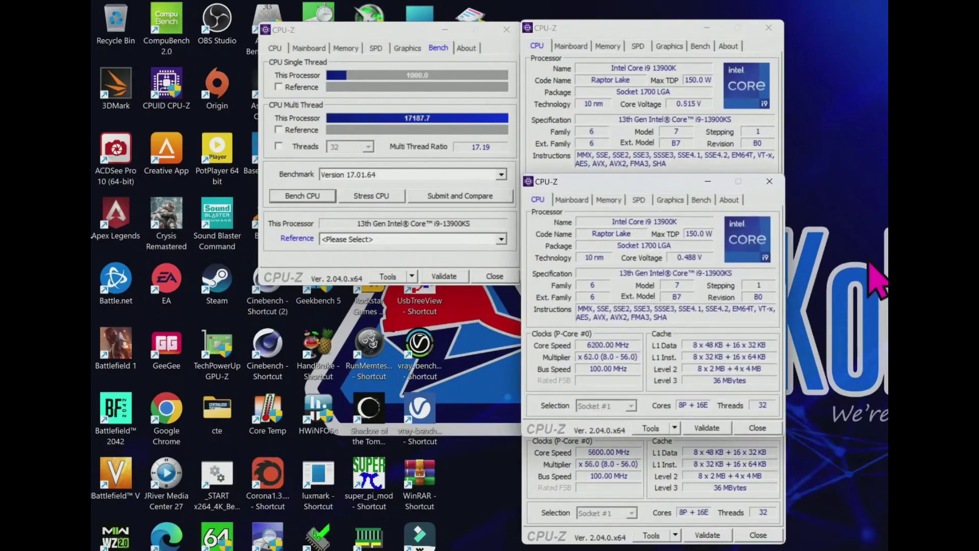
pyautogui.moveTo(648, 202); pyautogui.dragTo(383, 316)
pyautogui.click(345, 306)
pyautogui.click(572, 306)
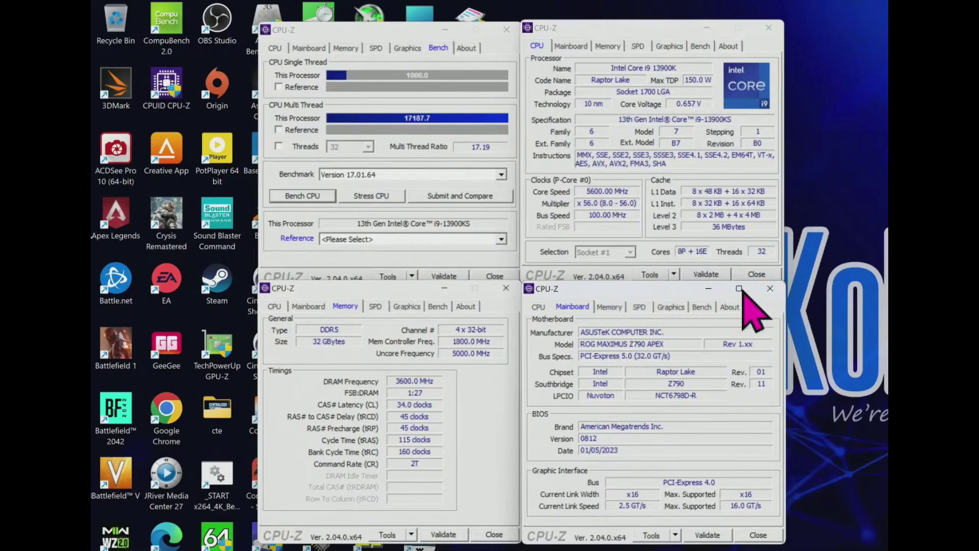
# Step: Close the two lower CPU-Z windows and open the Clocks readout from Tools
pyautogui.click(770, 288)
pyautogui.click(505, 288)
pyautogui.click(674, 274)
pyautogui.click(668, 309)
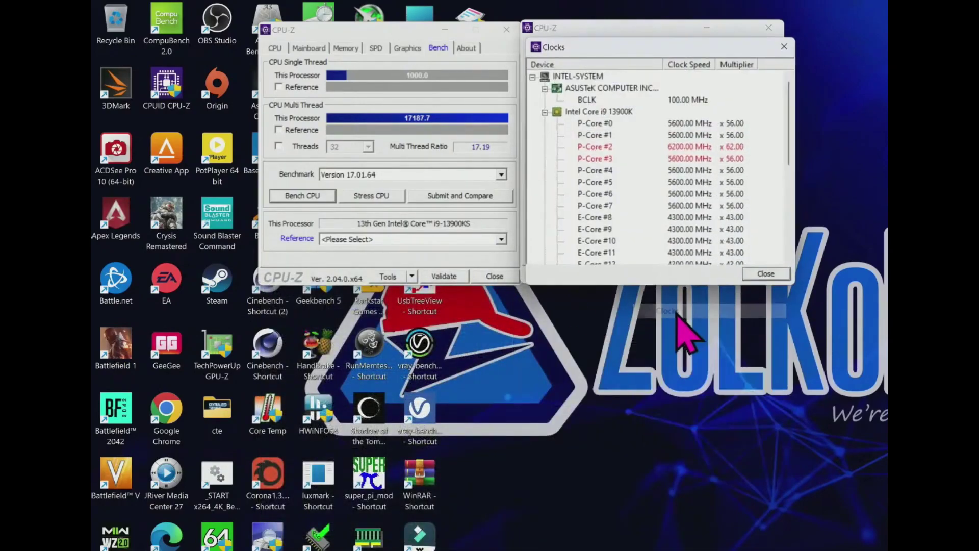
# Step: Enlarge the Clocks list, check P-cores at 6200 MHz x62, then close it
pyautogui.moveTo(684, 285); pyautogui.dragTo(684, 358)
pyautogui.moveTo(683, 47); pyautogui.dragTo(669, 268)
pyautogui.click(729, 358)
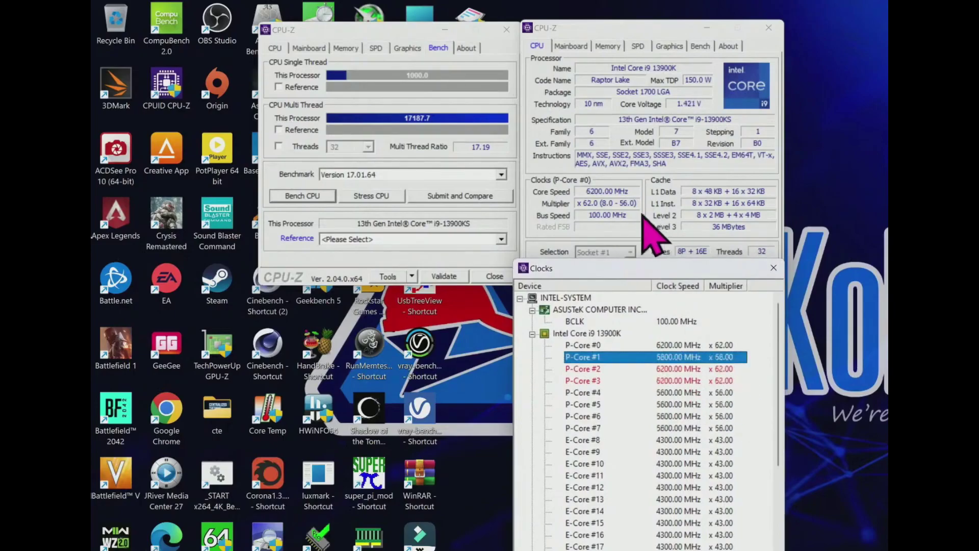
pyautogui.click(622, 214)
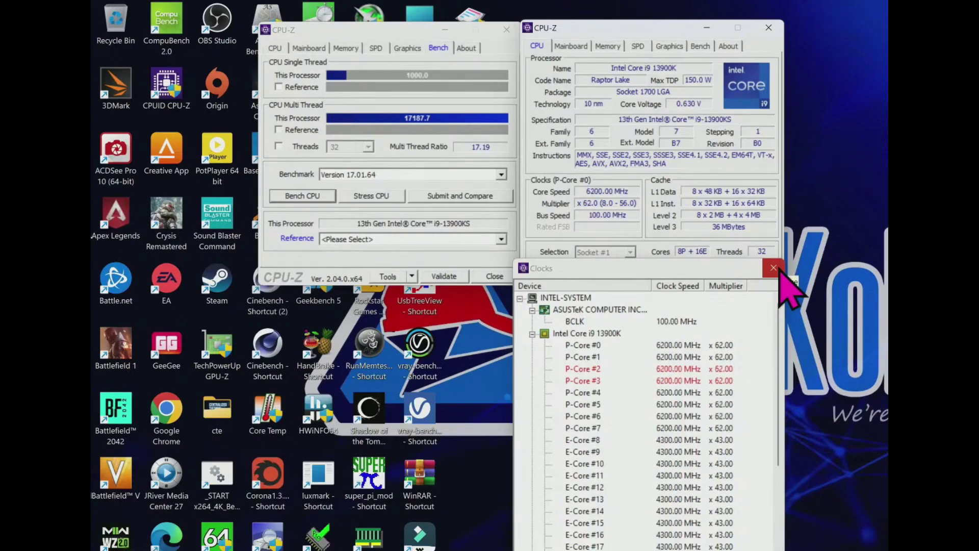
pyautogui.click(774, 267)
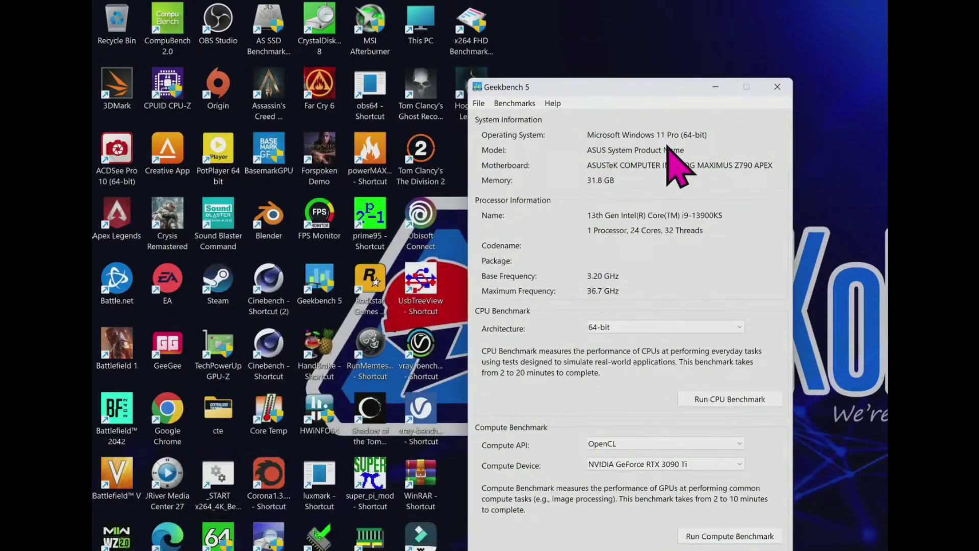
# Step: Close Geekbench 5 and run Cinebench R23's single-core test, scoring 2428 pts
pyautogui.click(777, 87)
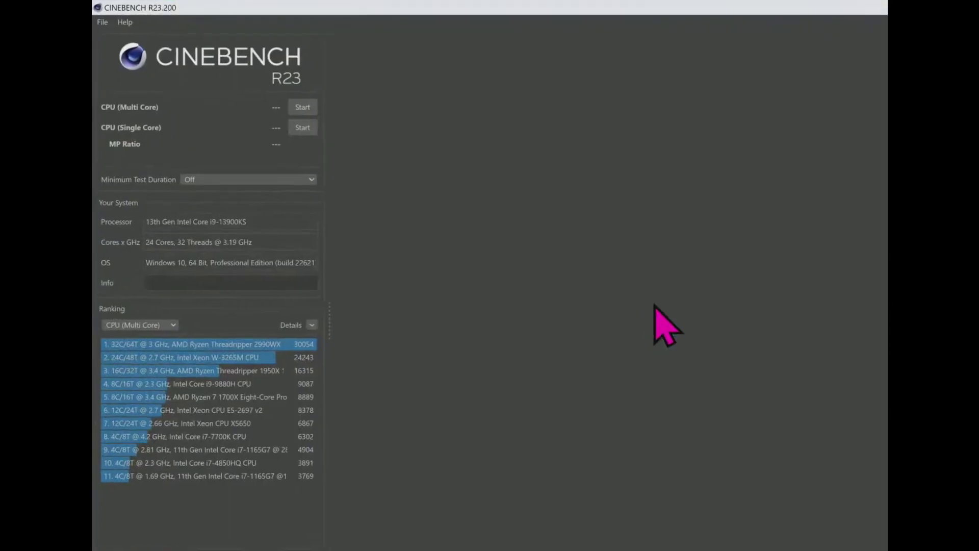
pyautogui.click(303, 127)
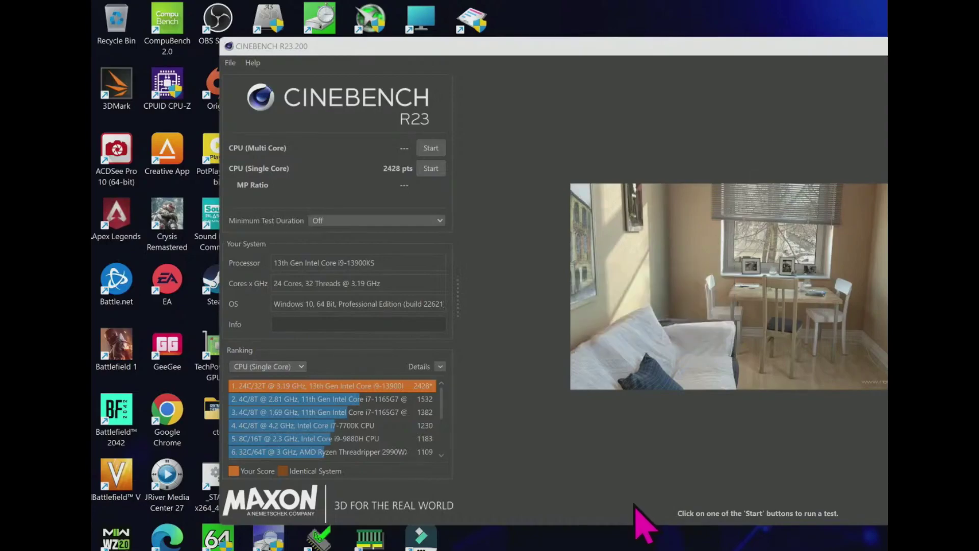
# Step: Arrange the CPU-Z windows beside Cinebench and view their mainboard and memory details
pyautogui.moveTo(635, 177); pyautogui.dragTo(572, 43)
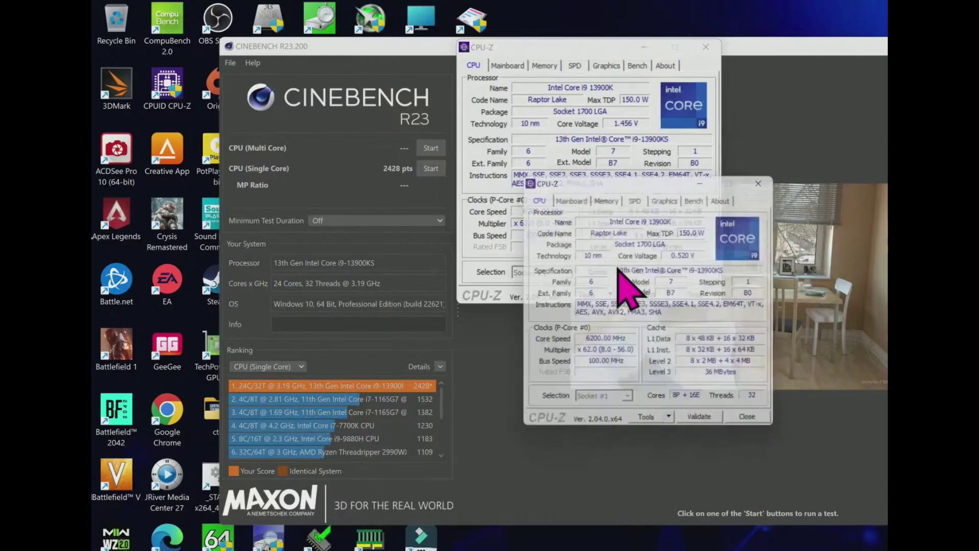
pyautogui.moveTo(624, 187); pyautogui.dragTo(819, 51)
pyautogui.click(766, 64)
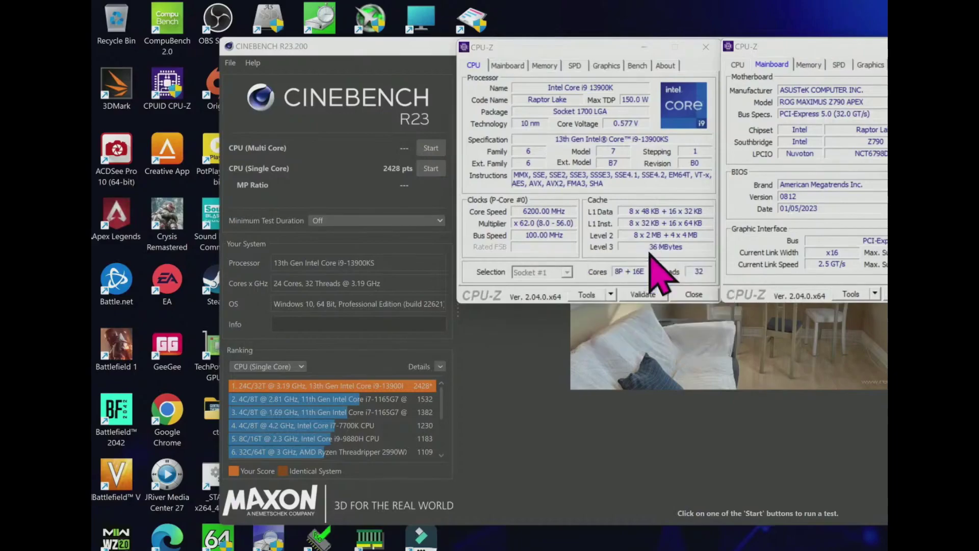
pyautogui.moveTo(602, 269); pyautogui.dragTo(587, 305)
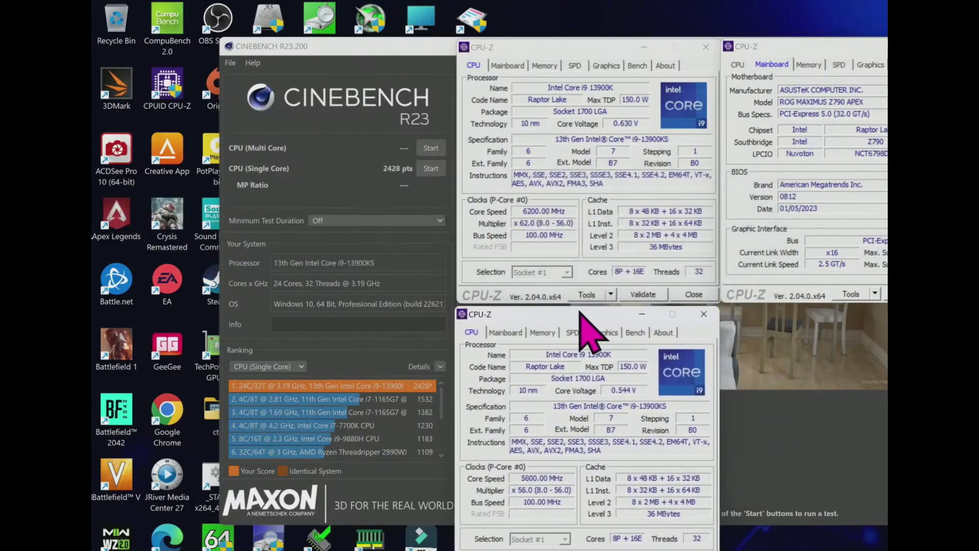
pyautogui.click(509, 334)
pyautogui.click(545, 334)
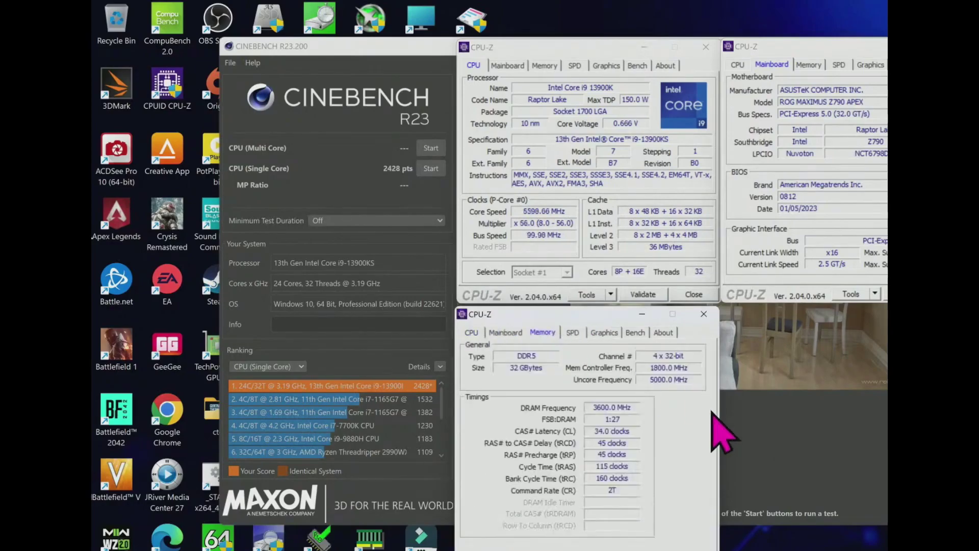
# Step: Close the CPU-Z memory, processor and motherboard windows
pyautogui.press('super')
pyautogui.press('super')
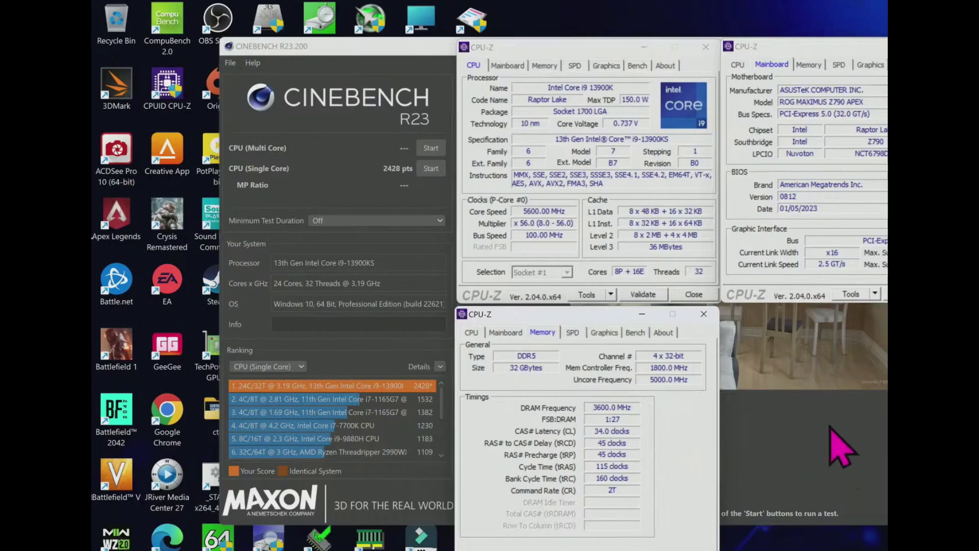
pyautogui.click(703, 314)
pyautogui.click(704, 298)
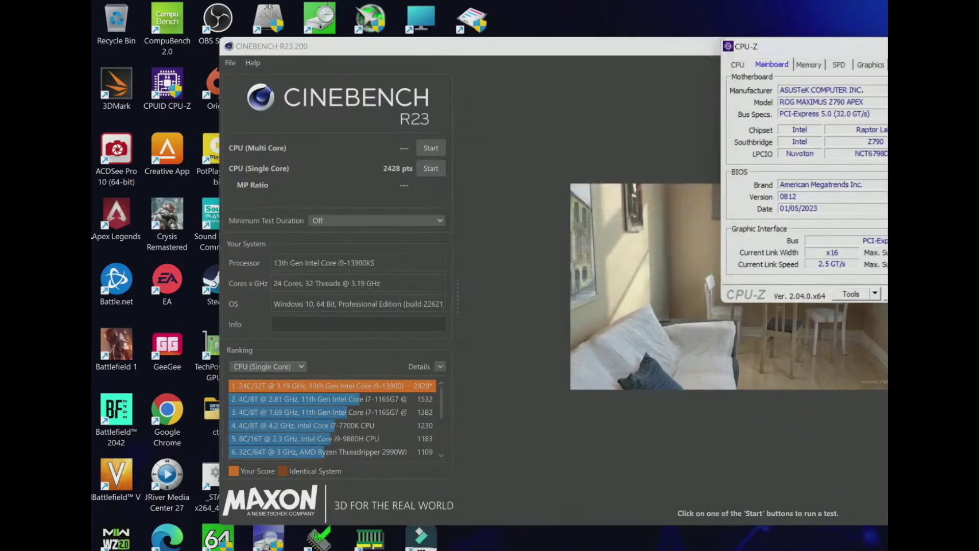
pyautogui.click(885, 46)
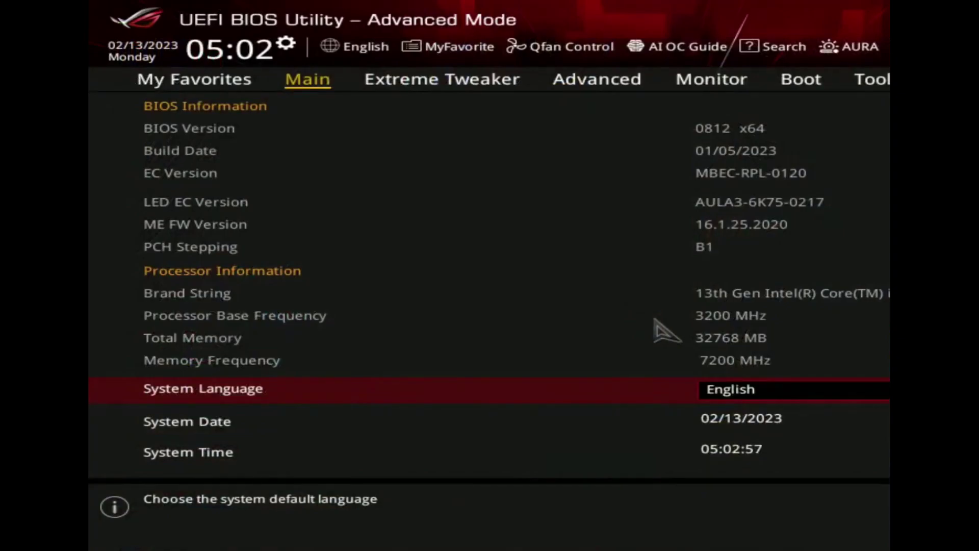
# Step: On Extreme Tweaker, set the 1-Core and 2-Core Ratio Limits to 63, stopping at Cache SVID Voltage
pyautogui.press('Right')
pyautogui.press('Down')
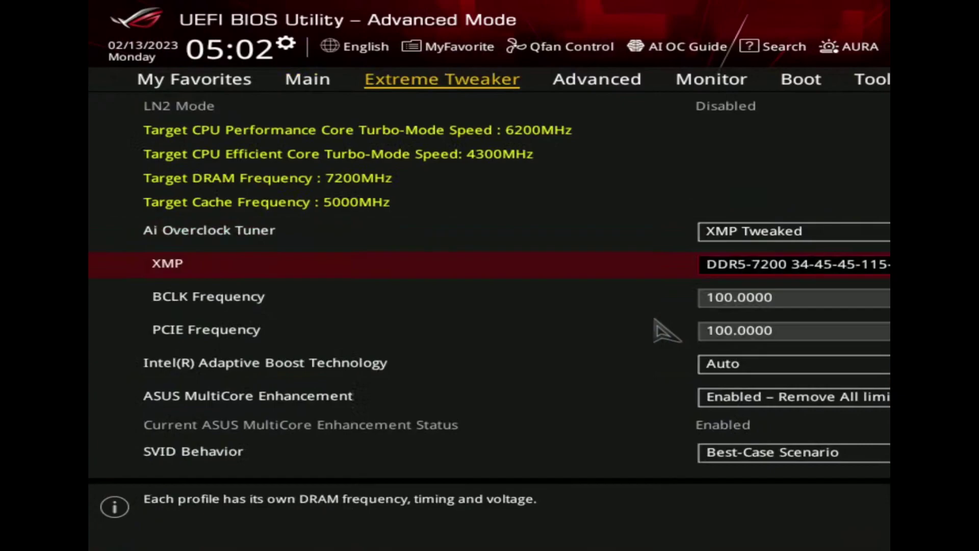
pyautogui.press('Down')
pyautogui.press('Down')
pyautogui.press('Down')
pyautogui.press('Down')
pyautogui.press('Down')
pyautogui.press('Down')
pyautogui.press('Down')
pyautogui.press('Down')
pyautogui.press('Down')
pyautogui.press('Down')
pyautogui.press('Down')
pyautogui.press('Down')
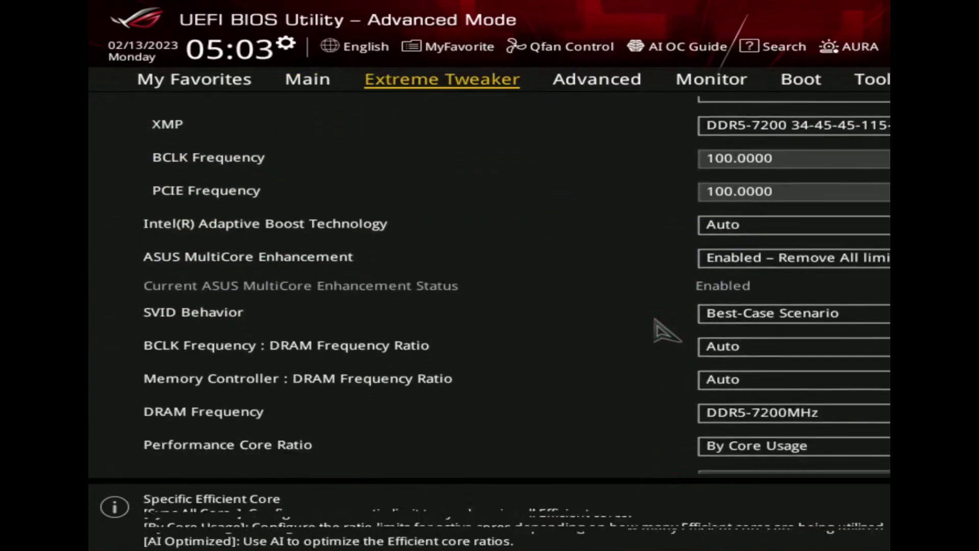
pyautogui.press('Up')
pyautogui.press('Up')
pyautogui.press('Up')
pyautogui.press('Up')
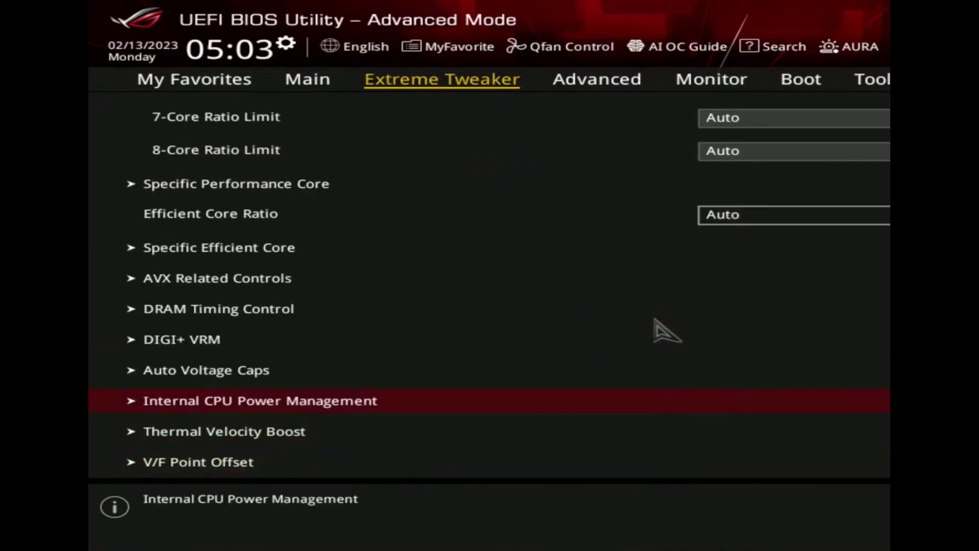
pyautogui.press('Up')
pyautogui.press('Up')
pyautogui.press('Up')
pyautogui.press('Up')
pyautogui.press('Up')
pyautogui.press('Up')
pyautogui.press('Up')
pyautogui.press('Up')
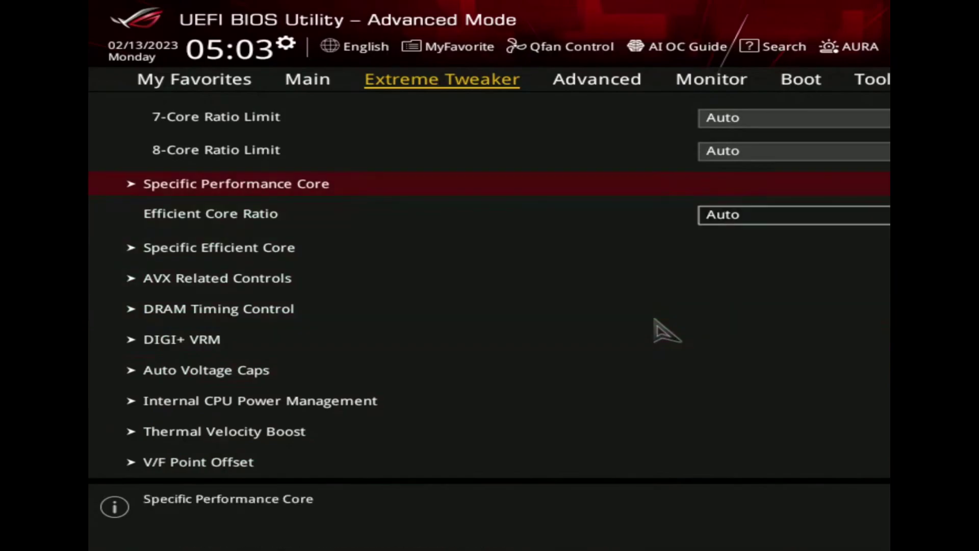
pyautogui.press('Up')
pyautogui.press('Up')
pyautogui.press('Up')
pyautogui.press('Up')
pyautogui.press('Up')
pyautogui.press('Up')
pyautogui.press('Up')
pyautogui.press('Up')
pyautogui.press('Up')
pyautogui.press('Up')
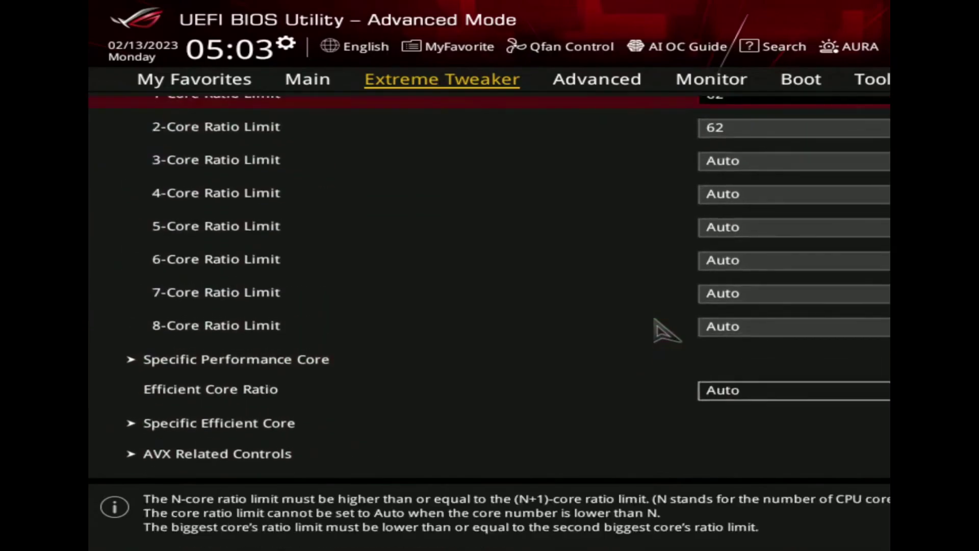
pyautogui.press('Up')
pyautogui.press('Up')
pyautogui.press('Down')
pyautogui.press('Down')
pyautogui.press('Down')
pyautogui.press('Down')
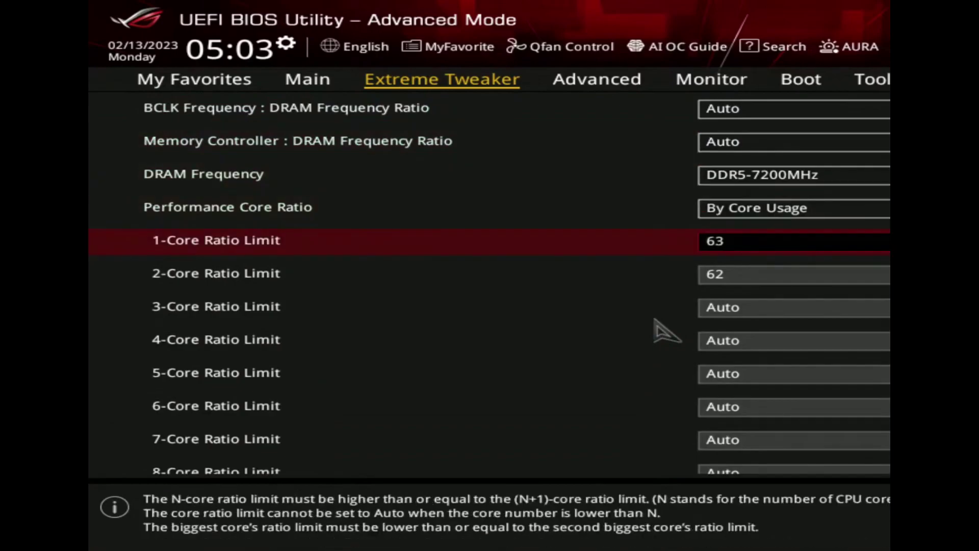
pyautogui.press('Down')
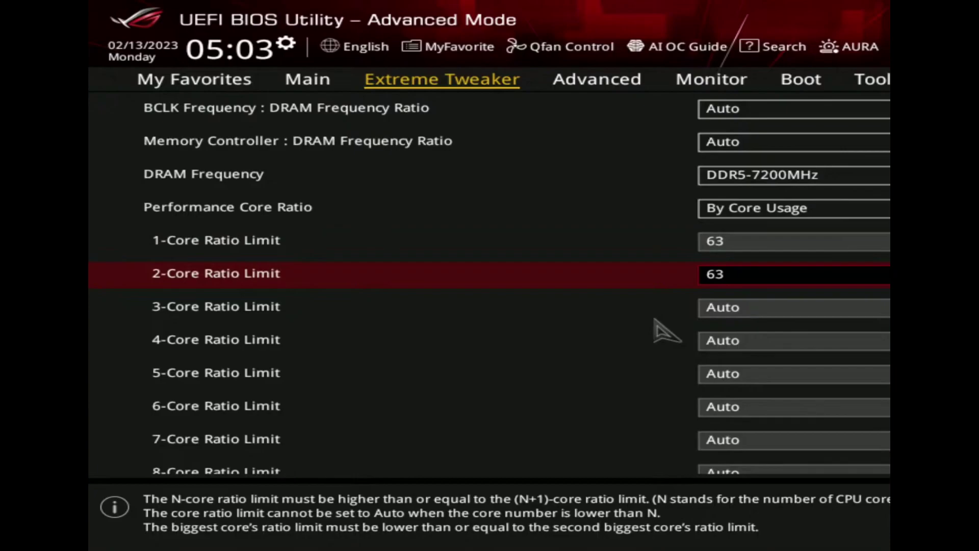
pyautogui.press('Down')
pyautogui.press('Down')
pyautogui.press('Down')
pyautogui.press('Down')
pyautogui.press('Down')
pyautogui.press('Down')
pyautogui.press('Down')
pyautogui.press('Down')
pyautogui.press('Down')
pyautogui.press('Down')
pyautogui.press('Down')
pyautogui.press('Down')
pyautogui.press('Down')
pyautogui.press('Down')
pyautogui.press('Down')
pyautogui.press('Down')
pyautogui.press('Down')
pyautogui.press('Down')
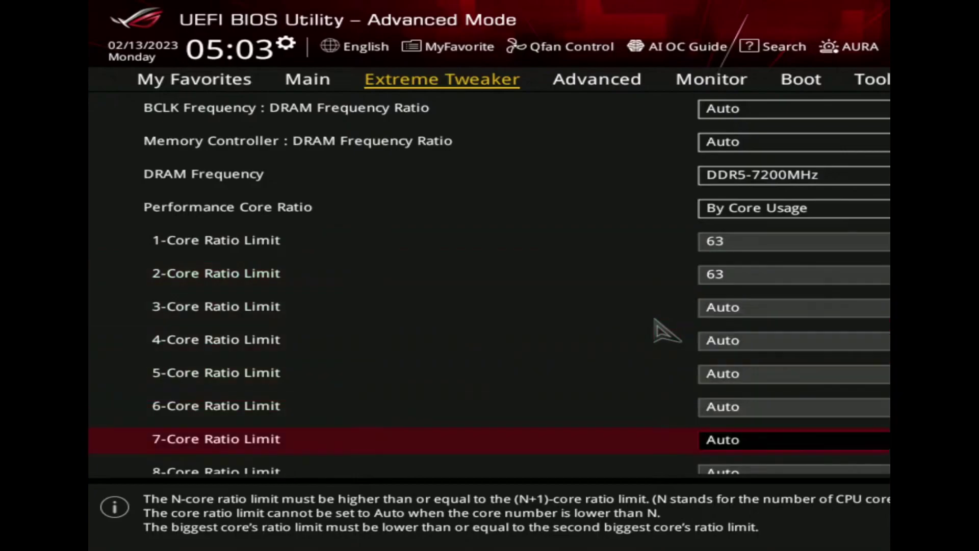
pyautogui.press('Down')
pyautogui.press('Down')
pyautogui.press('Down')
pyautogui.press('Down')
pyautogui.press('Down')
pyautogui.press('Down')
pyautogui.press('Down')
pyautogui.press('Down')
pyautogui.press('Down')
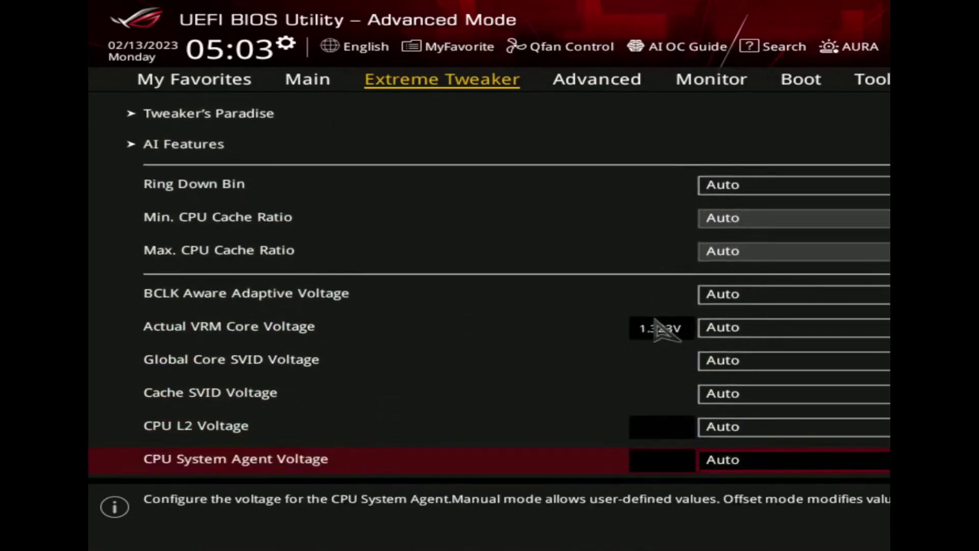
pyautogui.press('Up')
pyautogui.press('Up')
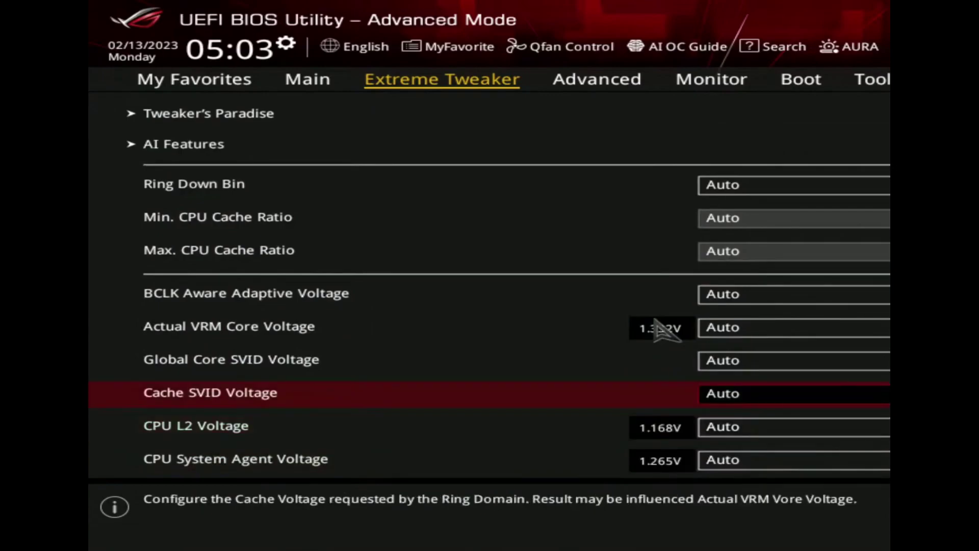
pyautogui.press('Up')
pyautogui.press('Up')
pyautogui.press('Up')
pyautogui.press('Up')
pyautogui.press('Up')
pyautogui.press('Up')
pyautogui.press('Up')
pyautogui.press('Up')
pyautogui.press('Up')
pyautogui.press('Up')
pyautogui.press('Up')
pyautogui.press('Up')
pyautogui.press('Up')
pyautogui.press('Up')
pyautogui.press('Up')
pyautogui.press('Up')
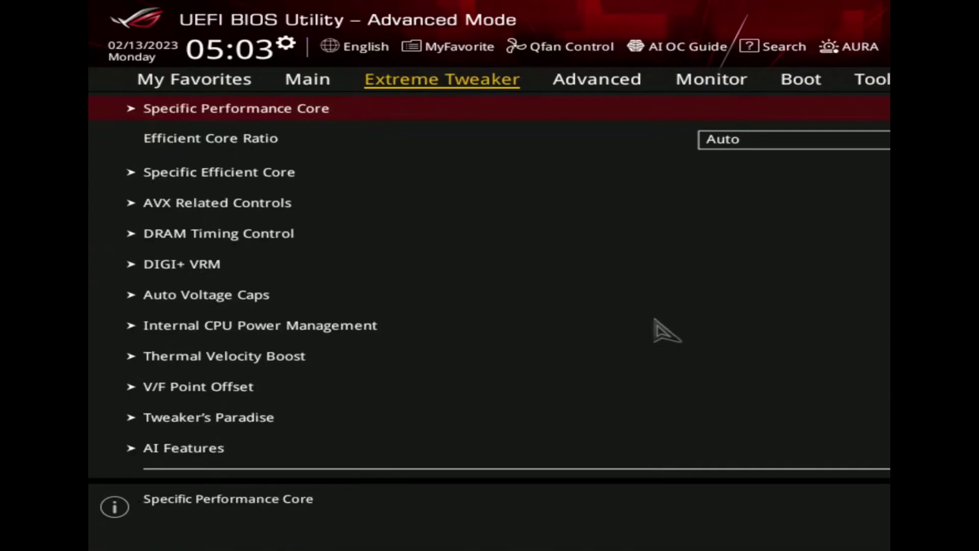
# Step: In DIGI+ VRM, set CPU Input Voltage Load-line Calibration to Level 3
pyautogui.press('Down')
pyautogui.press('Down')
pyautogui.press('Down')
pyautogui.press('Down')
pyautogui.press('Down')
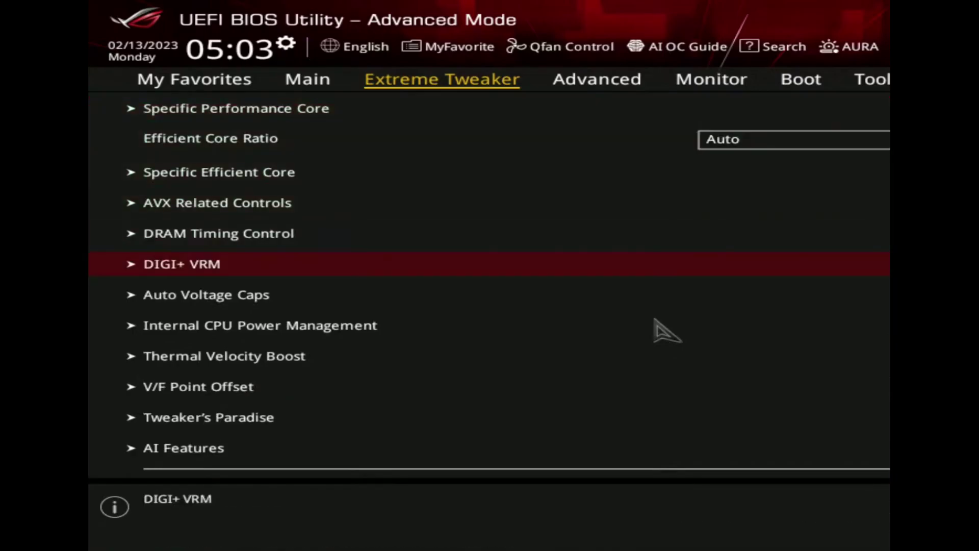
pyautogui.press('Return')
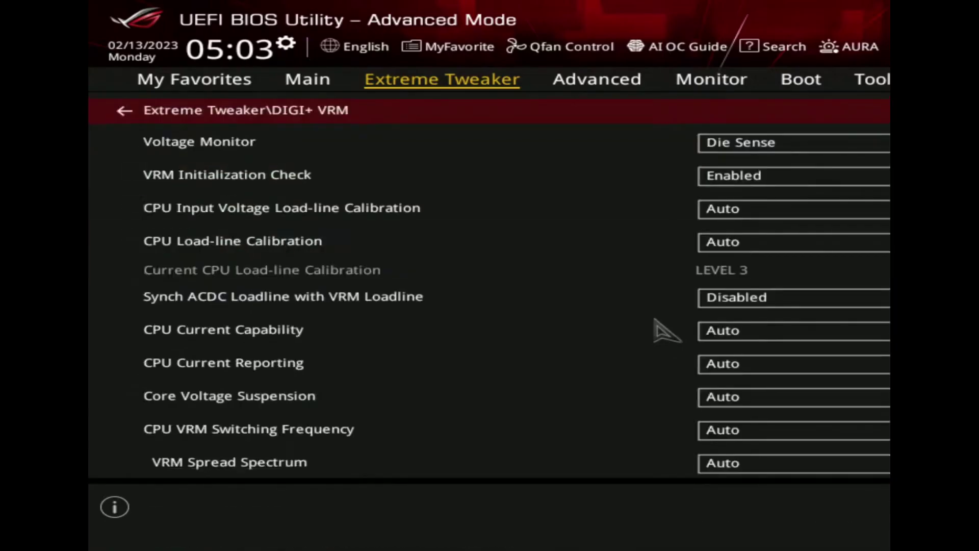
pyautogui.press('Down')
pyautogui.press('Down')
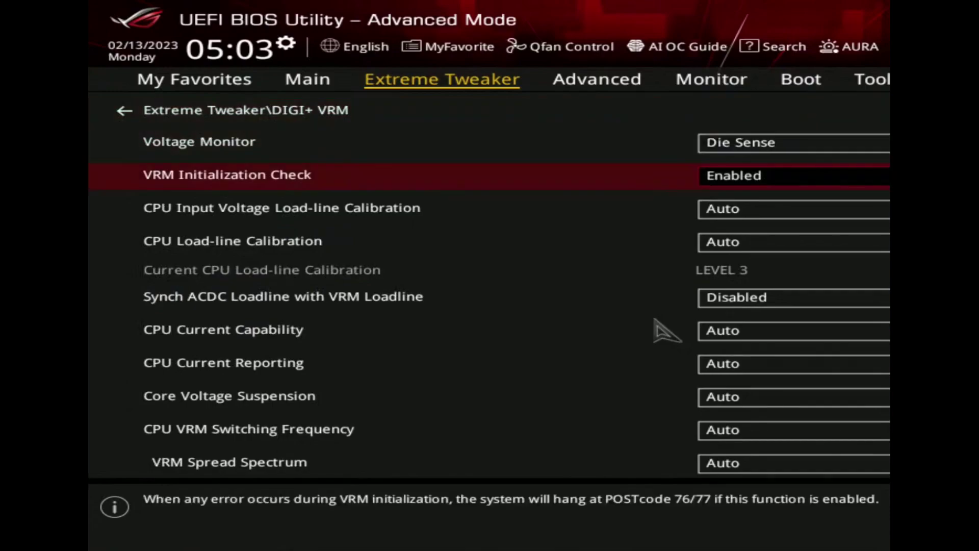
pyautogui.press('Down')
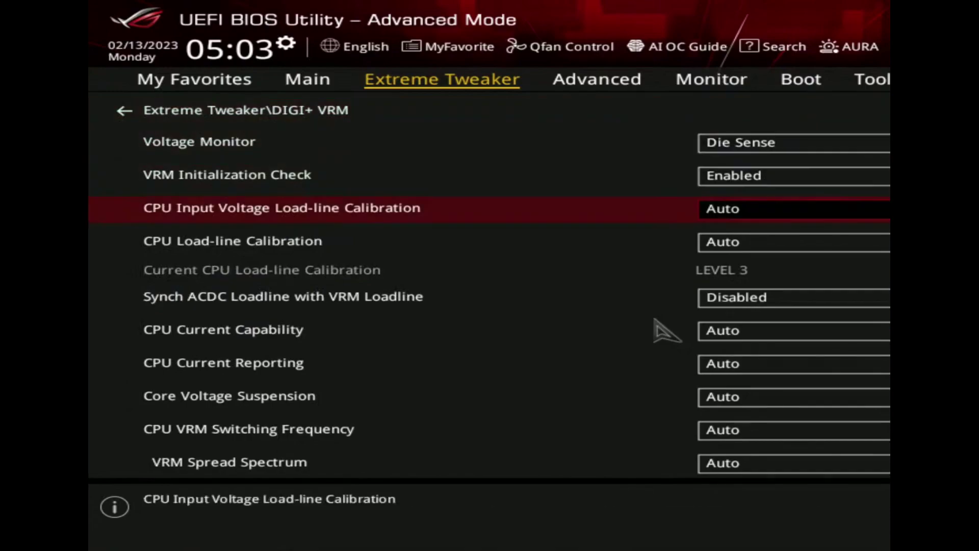
pyautogui.press('Return')
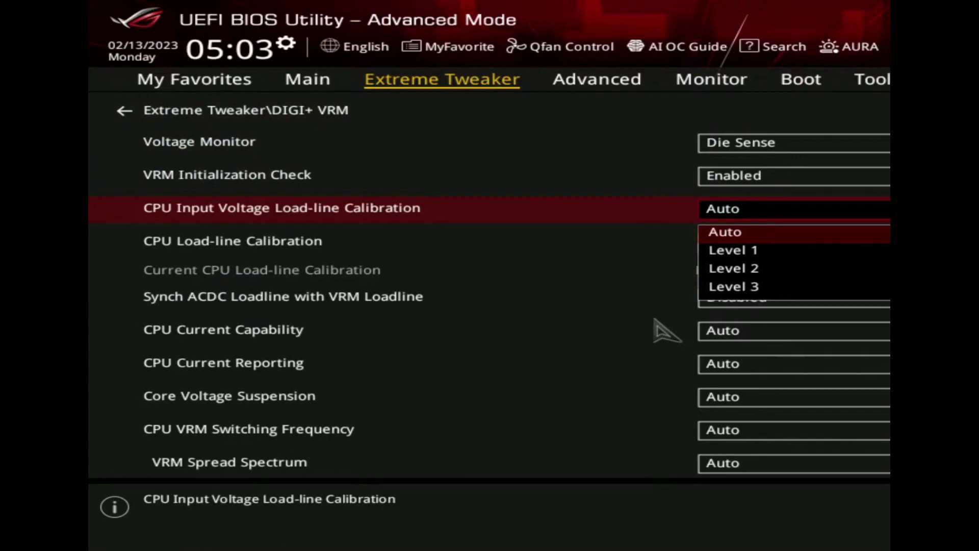
pyautogui.press('Down')
pyautogui.press('Return')
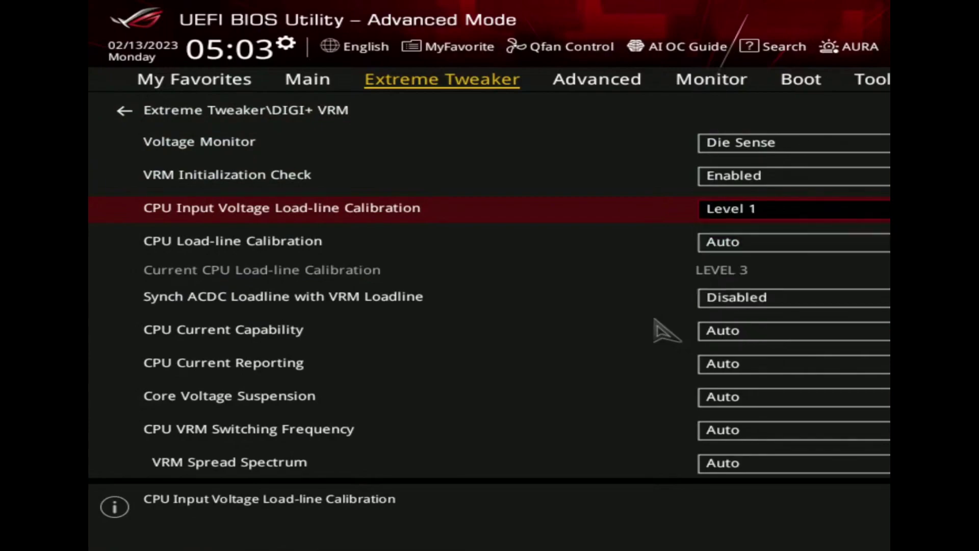
pyautogui.press('Return')
pyautogui.press('Down')
pyautogui.press('Down')
pyautogui.press('Return')
# Step: Set CPU Load-line Calibration to Level 7 and bring up the F10 save confirmation
pyautogui.press('Down')
pyautogui.press('Return')
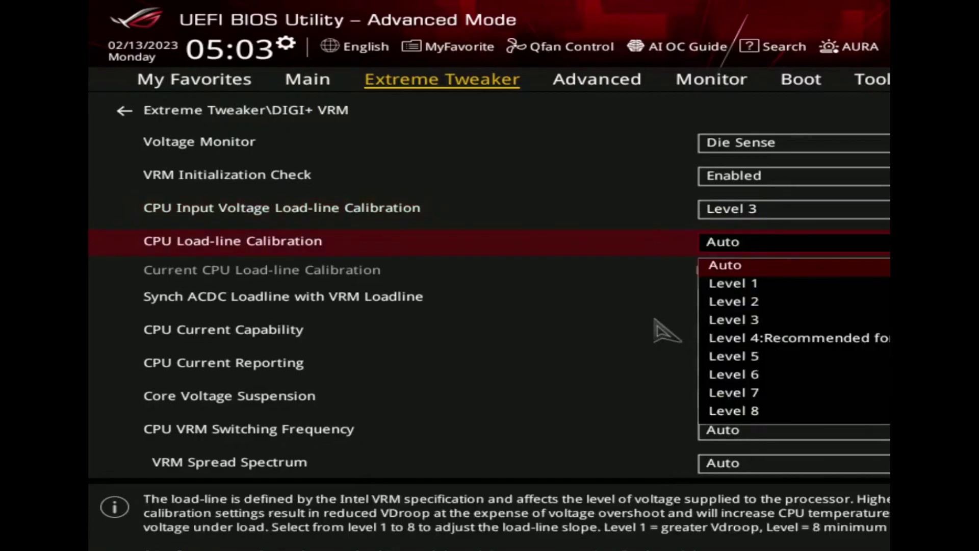
pyautogui.press('Down')
pyautogui.press('Down')
pyautogui.press('Down')
pyautogui.press('Down')
pyautogui.press('Down')
pyautogui.press('Down')
pyautogui.press('Down')
pyautogui.press('Down')
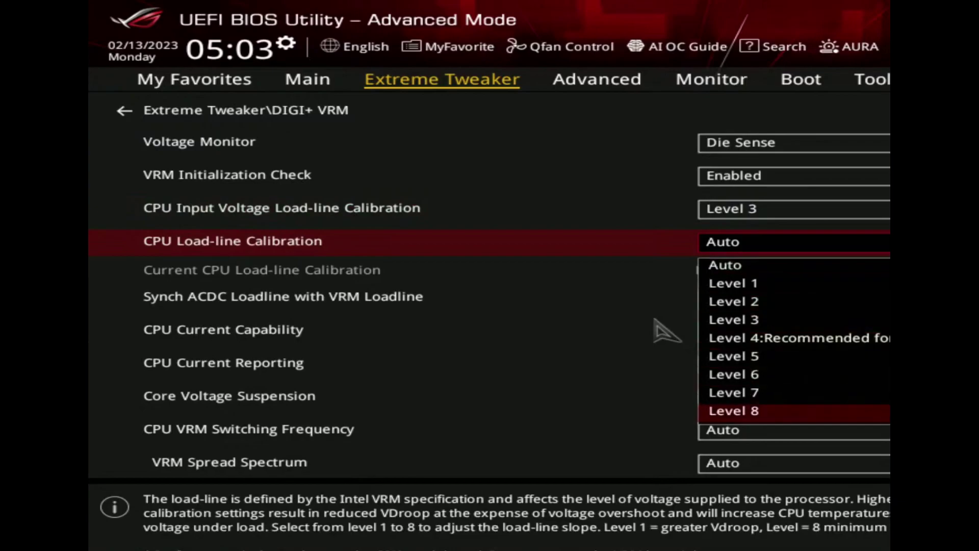
pyautogui.press('Up')
pyautogui.press('Return')
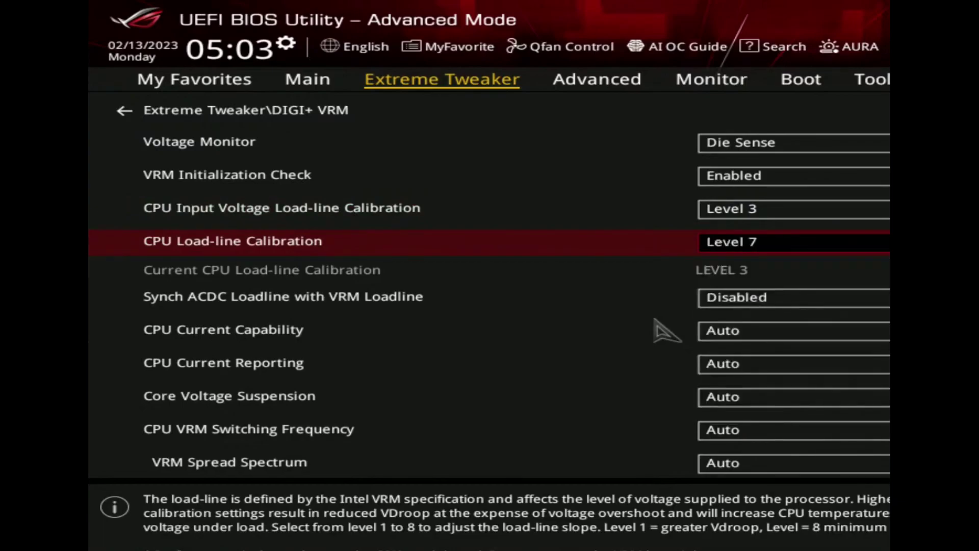
pyautogui.press('F10')
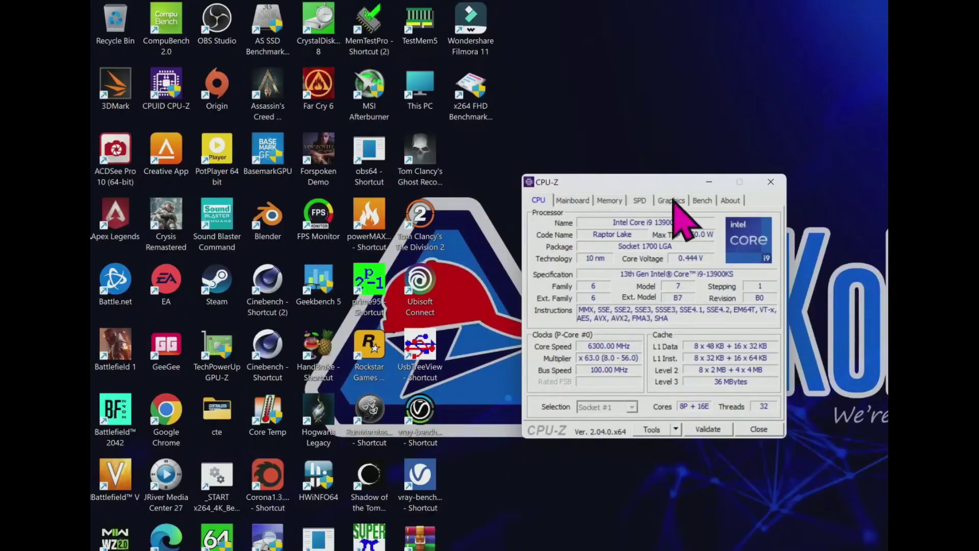
# Step: Bench the CPU at 63×, getting 1011.2 single-thread, 17138.9 multi-thread and a 16.95 ratio
pyautogui.click(702, 200)
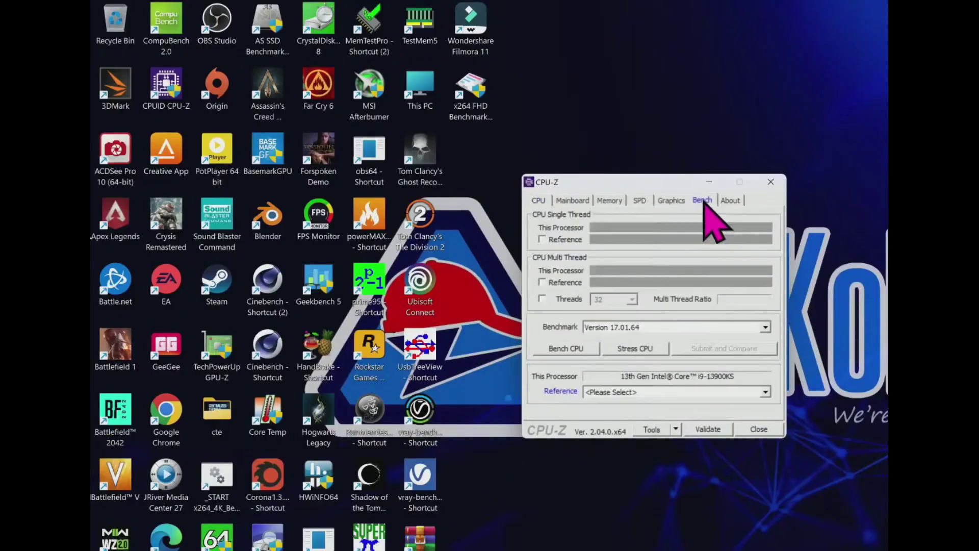
pyautogui.click(538, 200)
pyautogui.click(675, 429)
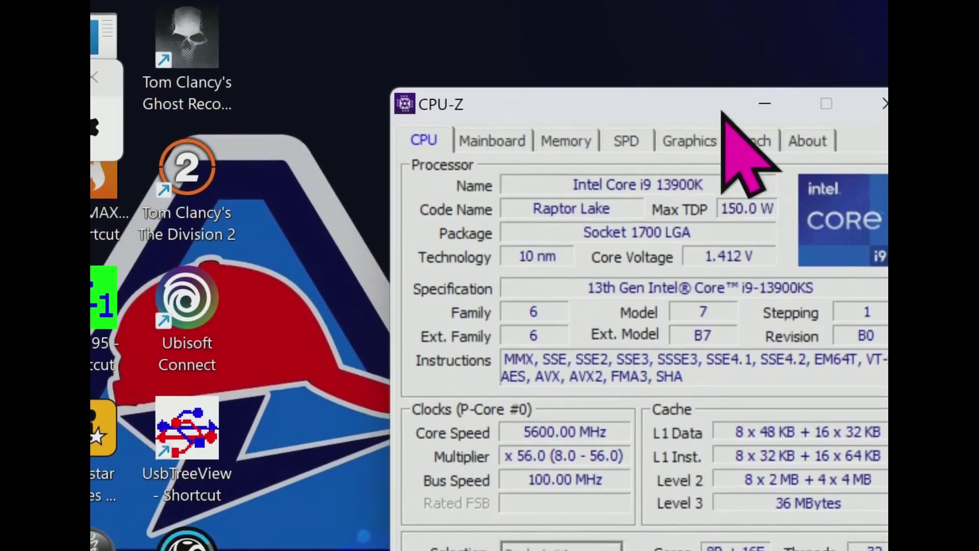
pyautogui.click(745, 55)
pyautogui.click(467, 428)
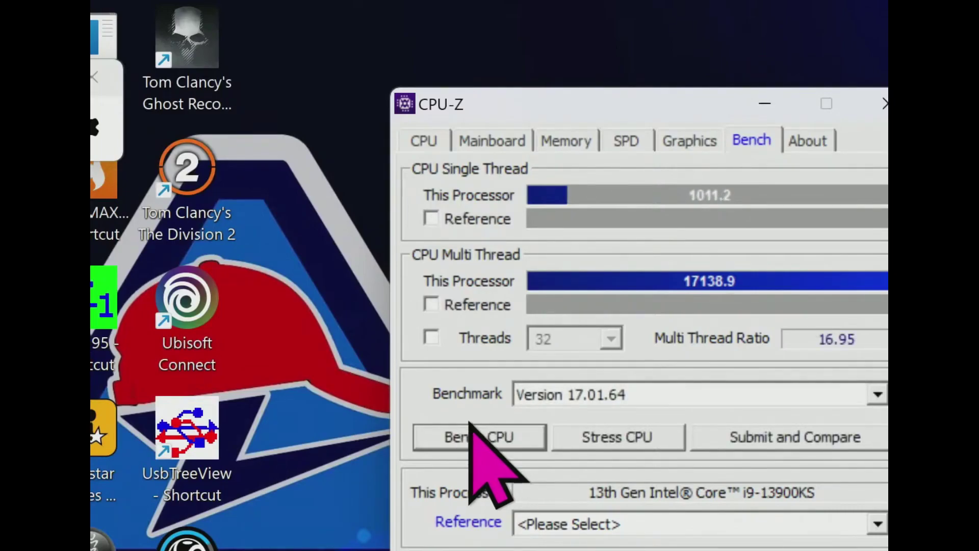
pyautogui.moveTo(658, 99); pyautogui.dragTo(565, 51)
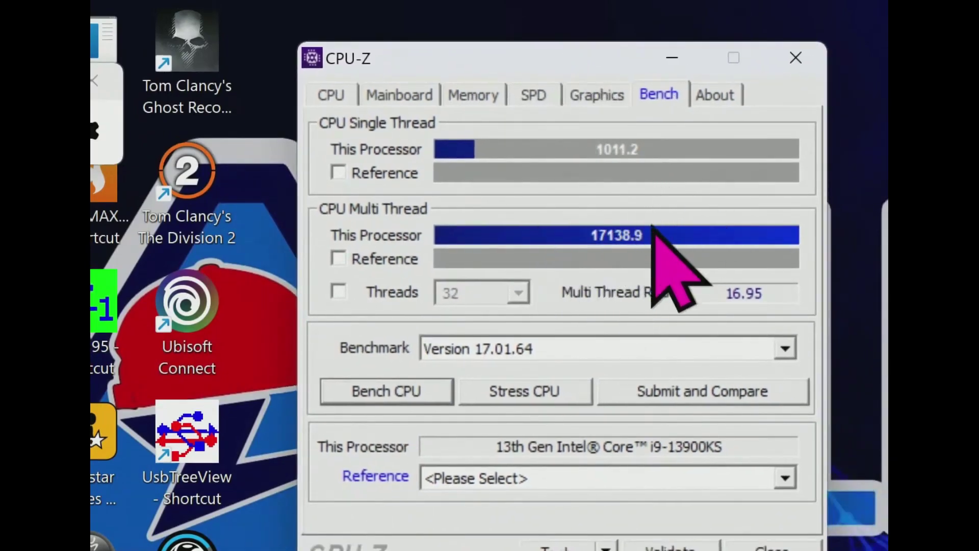
# Step: Turn off the magnifier and tile extra CPU-Z windows showing mainboard and memory details
pyautogui.press('super+minus')
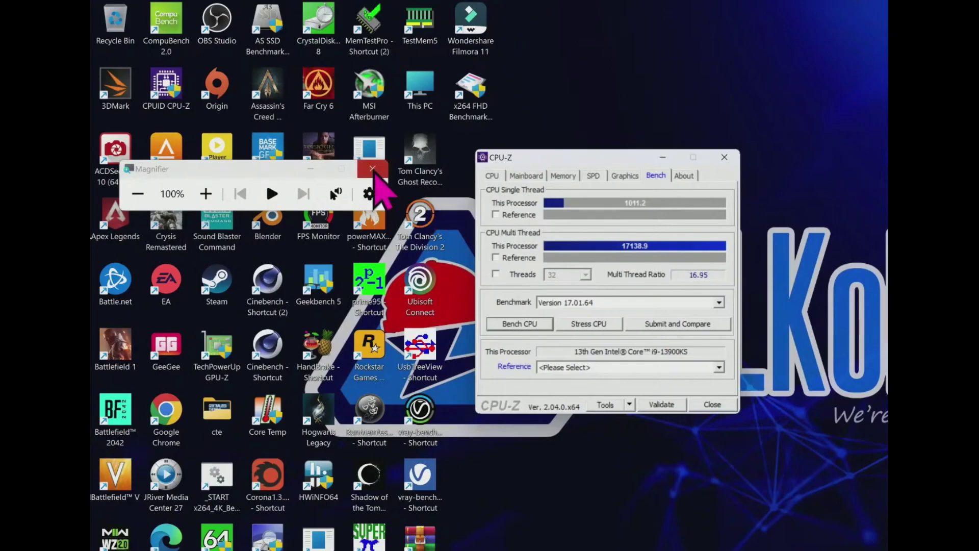
pyautogui.click(373, 169)
pyautogui.moveTo(566, 158); pyautogui.dragTo(369, 51)
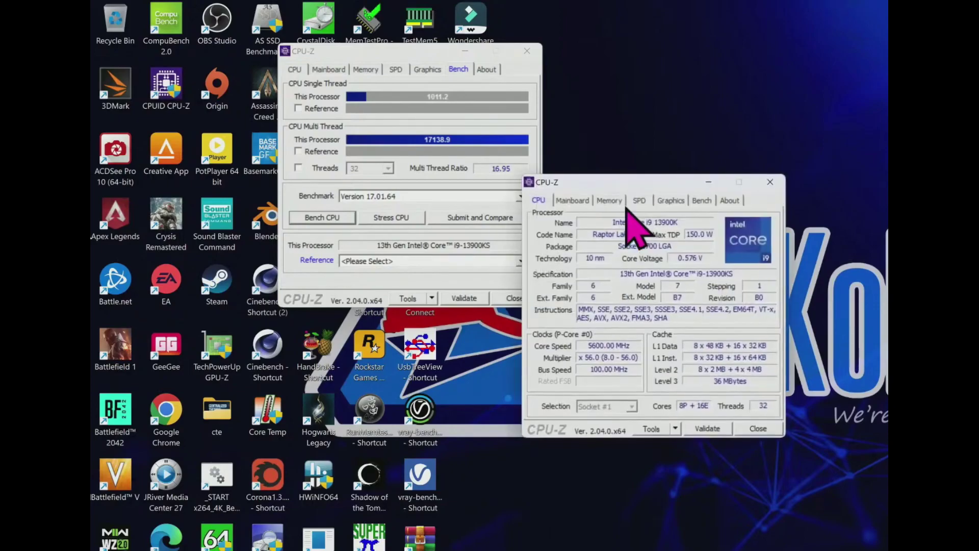
pyautogui.moveTo(623, 176); pyautogui.dragTo(625, 49)
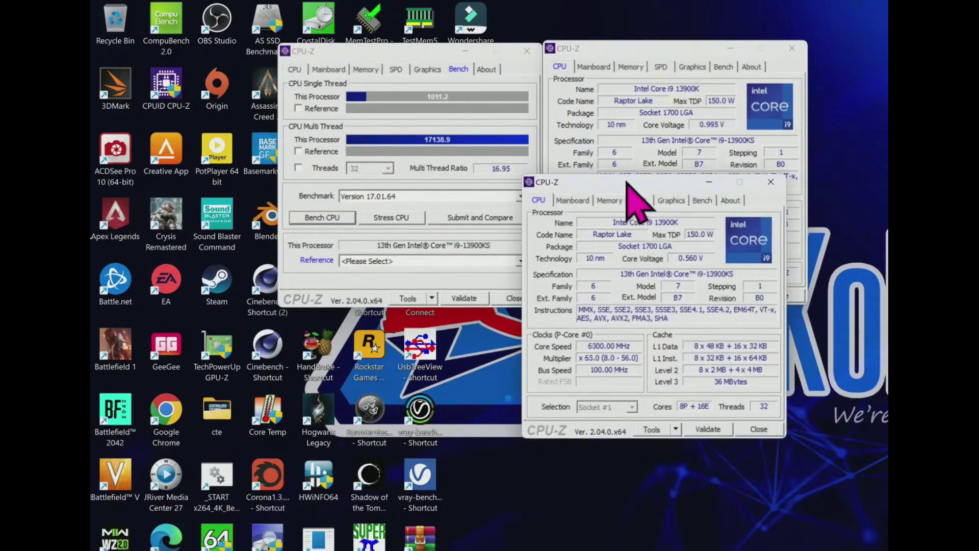
pyautogui.moveTo(628, 181); pyautogui.dragTo(384, 301)
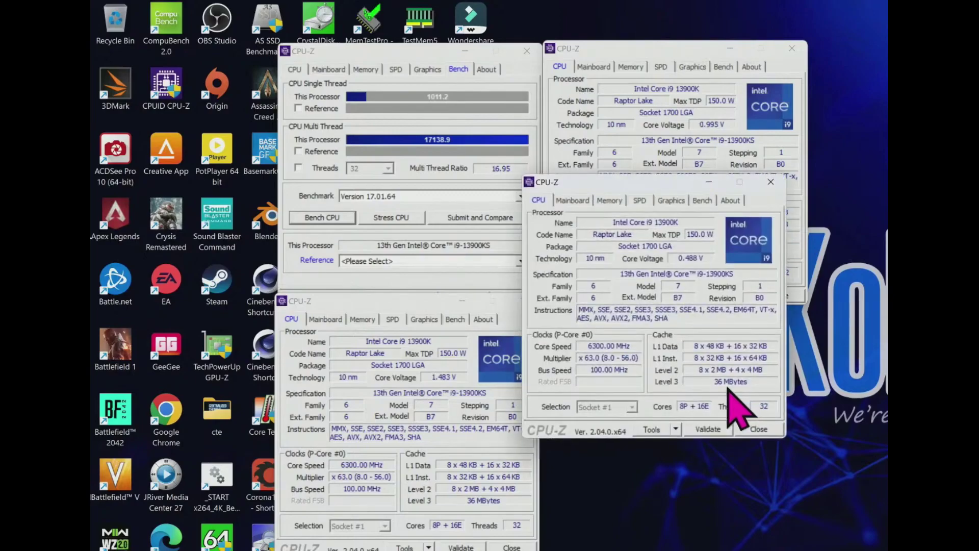
pyautogui.moveTo(597, 186); pyautogui.dragTo(614, 305)
pyautogui.click(590, 320)
pyautogui.click(326, 319)
pyautogui.click(362, 319)
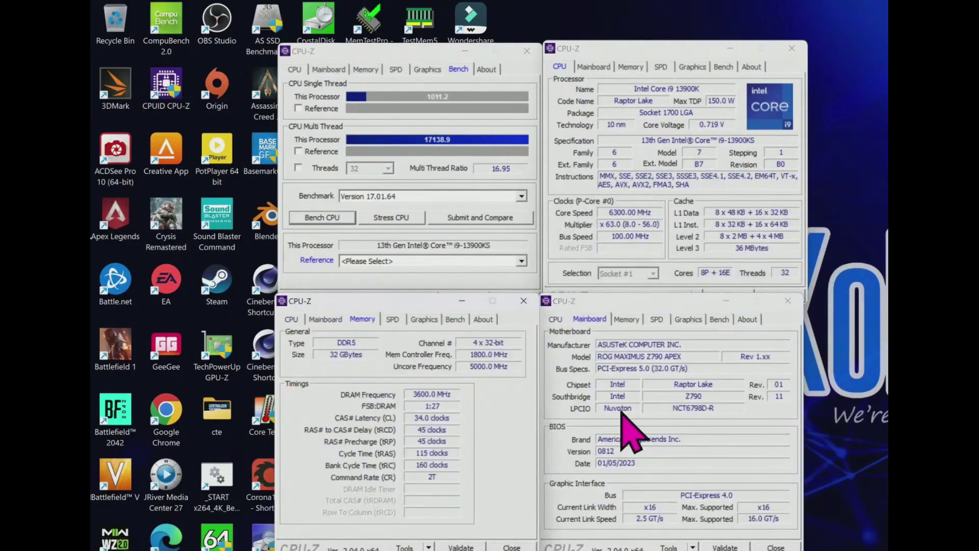
# Step: Close the three extra CPU-Z windows and centre the benchmark results window
pyautogui.click(698, 247)
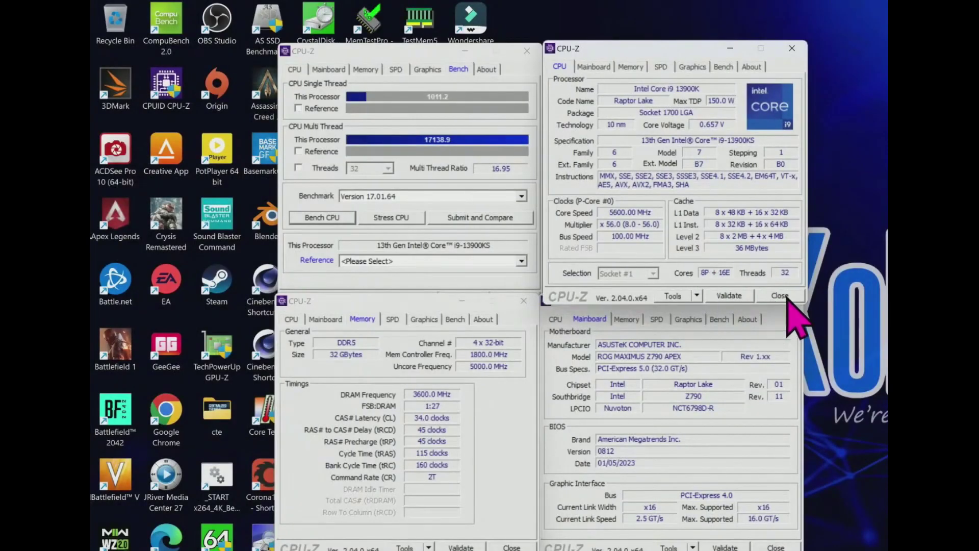
pyautogui.click(779, 296)
pyautogui.click(794, 300)
pyautogui.click(524, 301)
pyautogui.moveTo(416, 51); pyautogui.dragTo(597, 182)
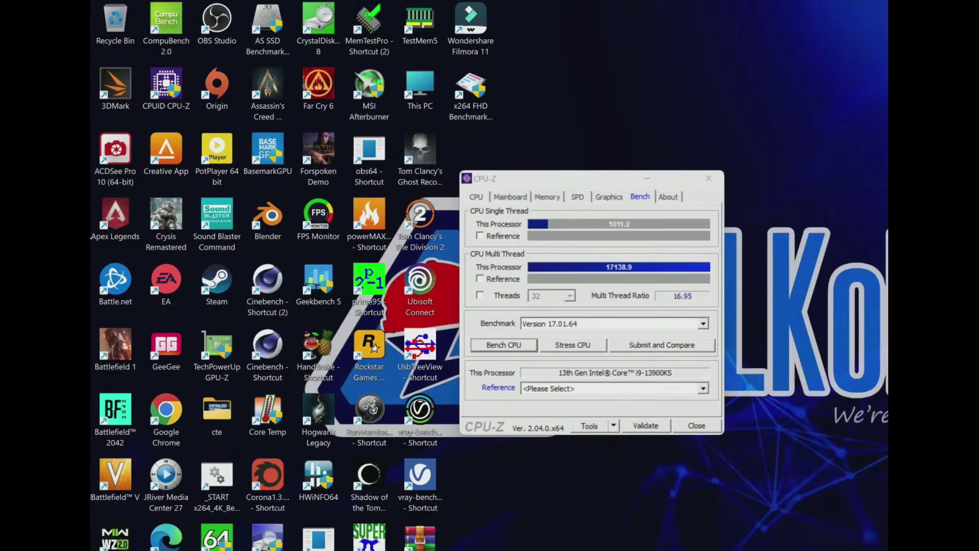
# Step: Run the CPU benchmark twice, with the rerun scoring 1018.5 single-thread and 17192.4 multi-thread
pyautogui.click(503, 345)
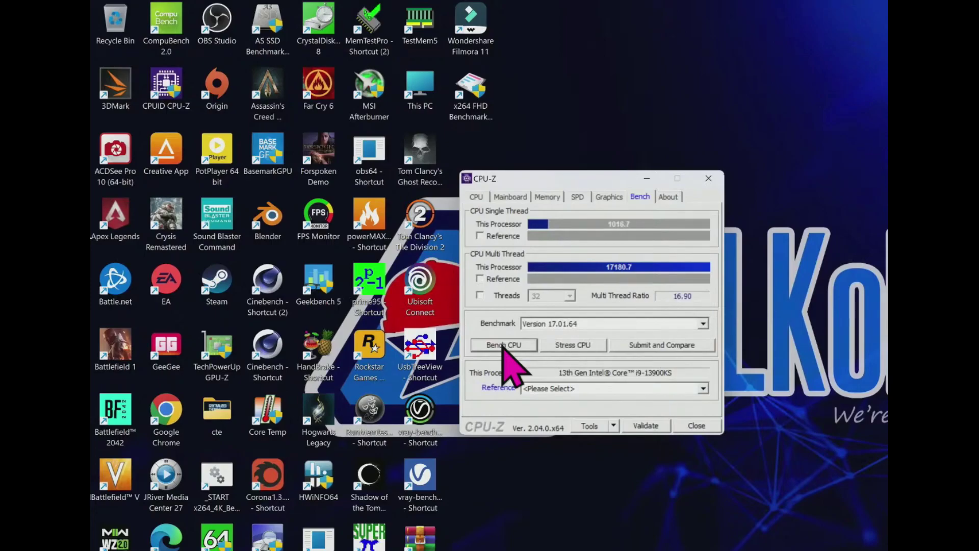
pyautogui.click(504, 346)
# Step: Tile four CPU-Z windows and show memory and mainboard details in the lower two
pyautogui.moveTo(568, 181); pyautogui.dragTo(347, 64)
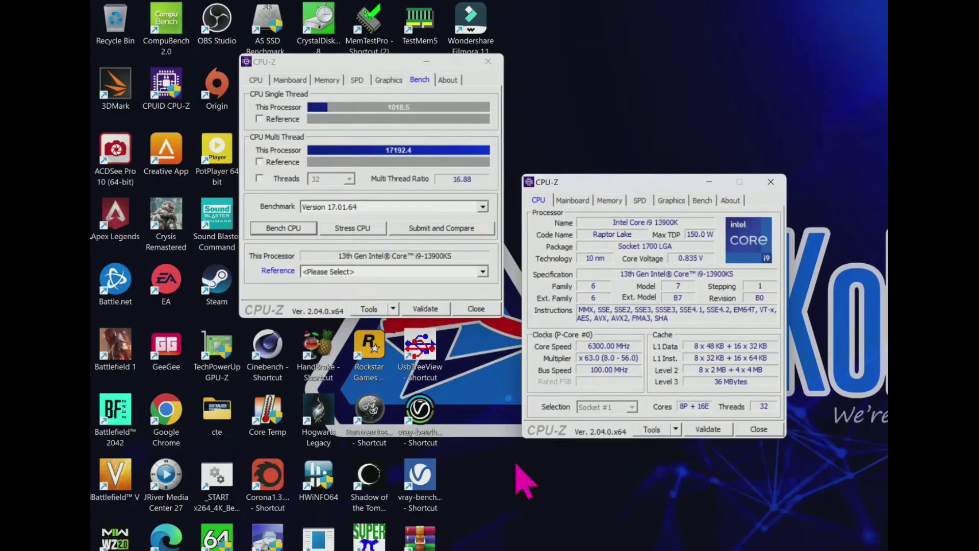
pyautogui.moveTo(625, 183); pyautogui.dragTo(604, 64)
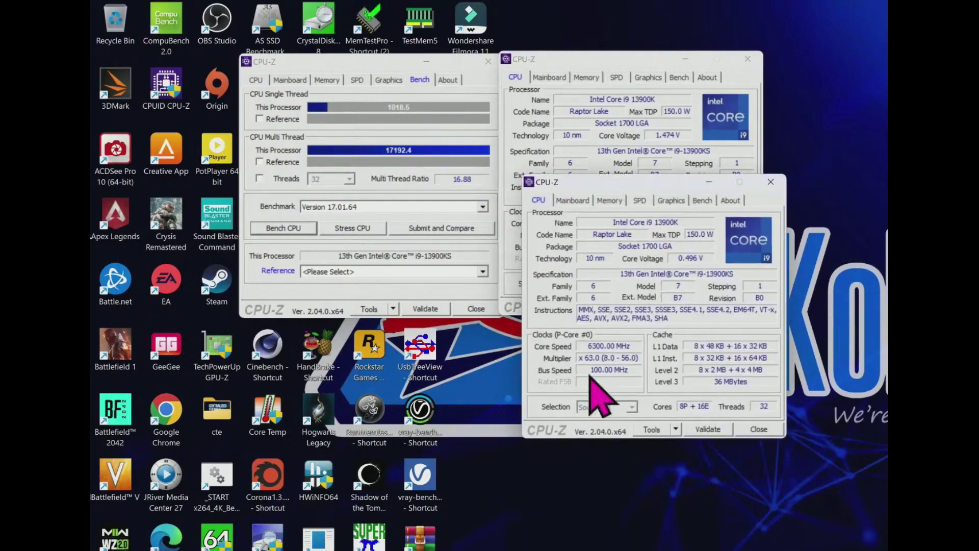
pyautogui.moveTo(625, 182); pyautogui.dragTo(341, 310)
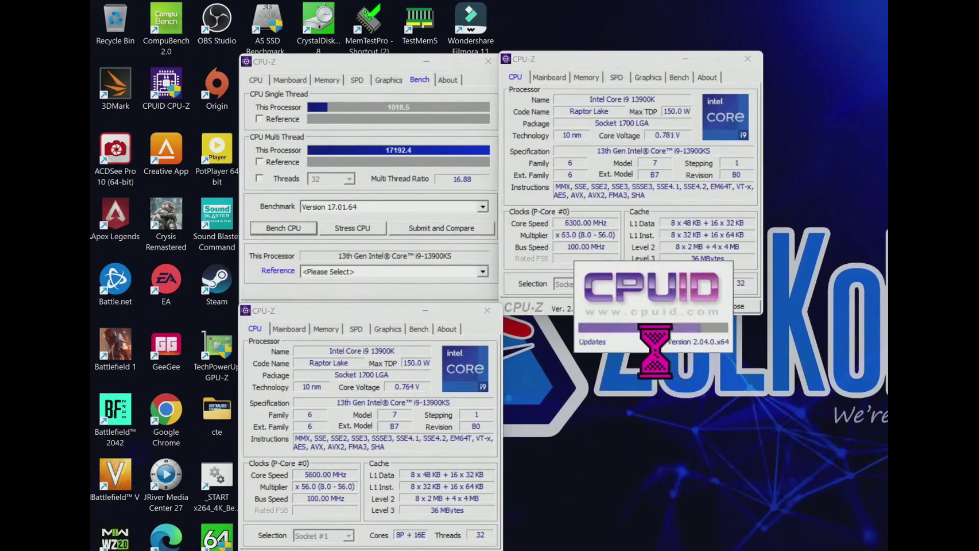
pyautogui.moveTo(620, 183); pyautogui.dragTo(615, 312)
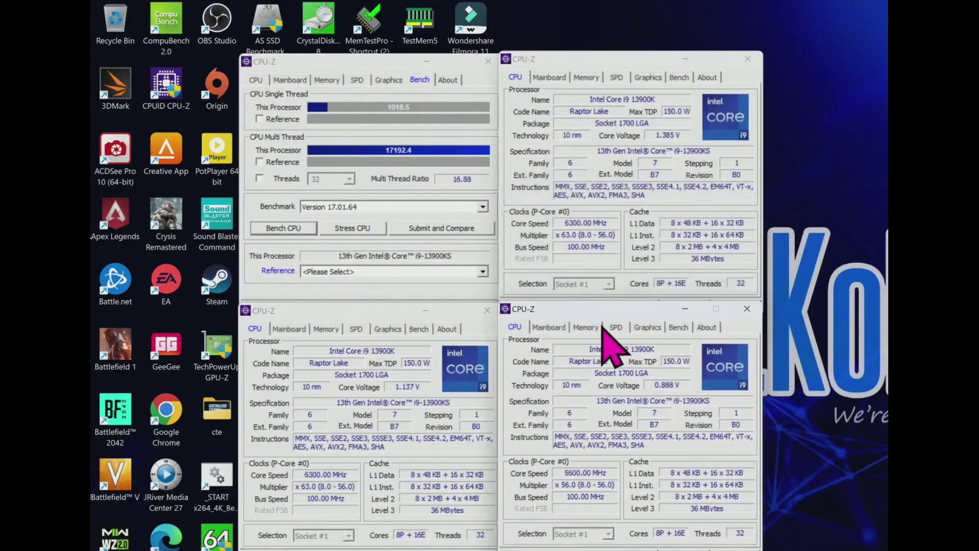
pyautogui.click(586, 327)
pyautogui.click(291, 328)
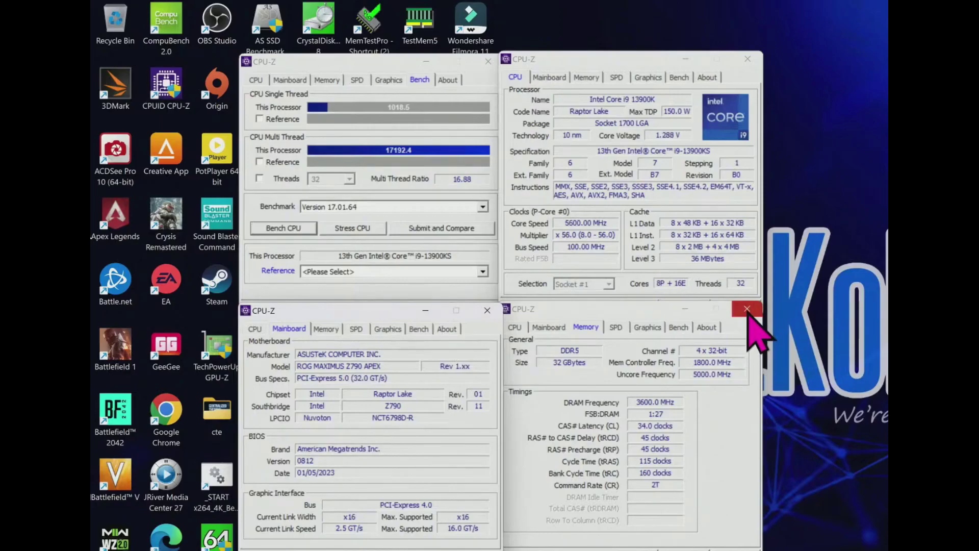
# Step: Close all the CPU-Z windows
pyautogui.click(747, 309)
pyautogui.hotkey('alt', 'F4')
pyautogui.hotkey('alt', 'F4')
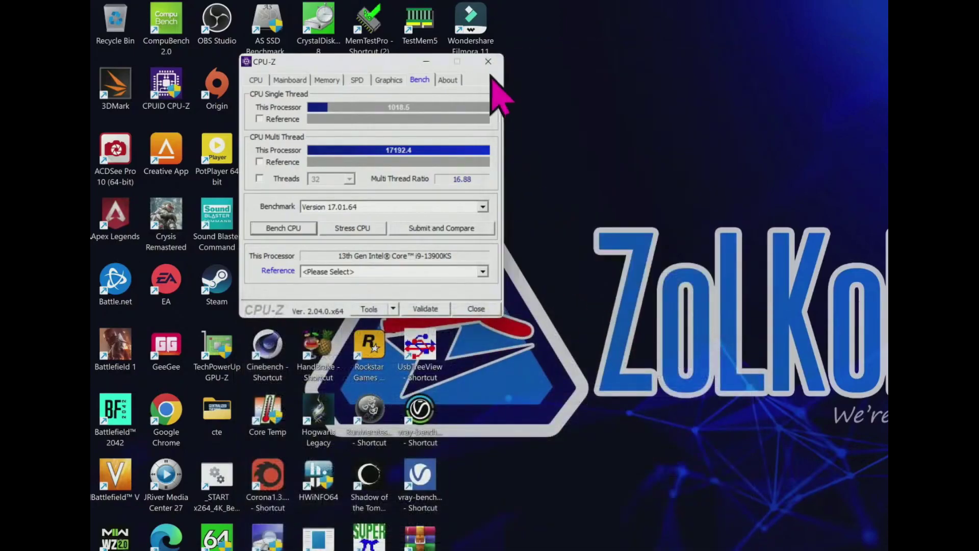
pyautogui.click(488, 61)
# Step: Launch 3DMark from its desktop shortcut
pyautogui.doubleClick(127, 86)
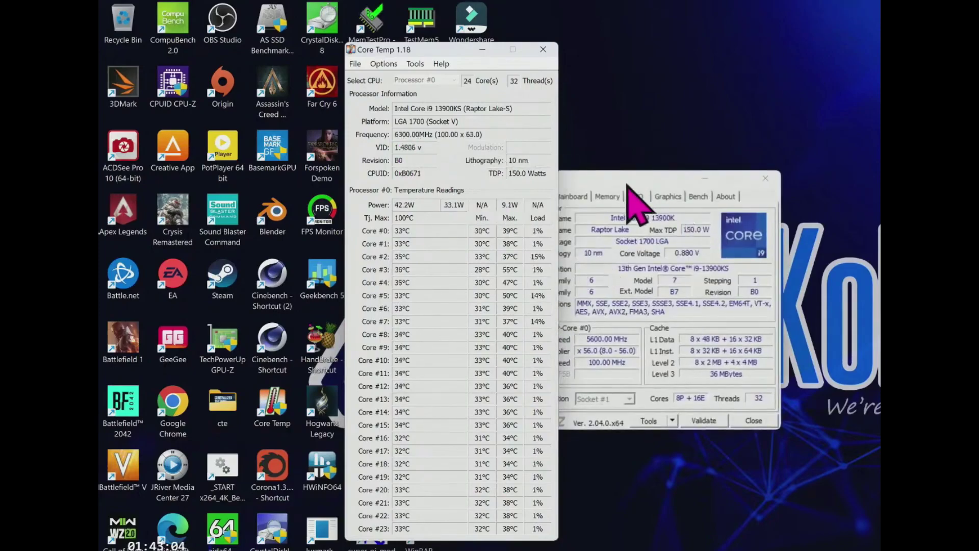
# Step: Bench CPU-Z to 947.8 single and 17048.9 multi while Core Temp reads 80s, then close Core Temp
pyautogui.moveTo(676, 125); pyautogui.dragTo(665, 138)
pyautogui.click(736, 153)
pyautogui.click(602, 299)
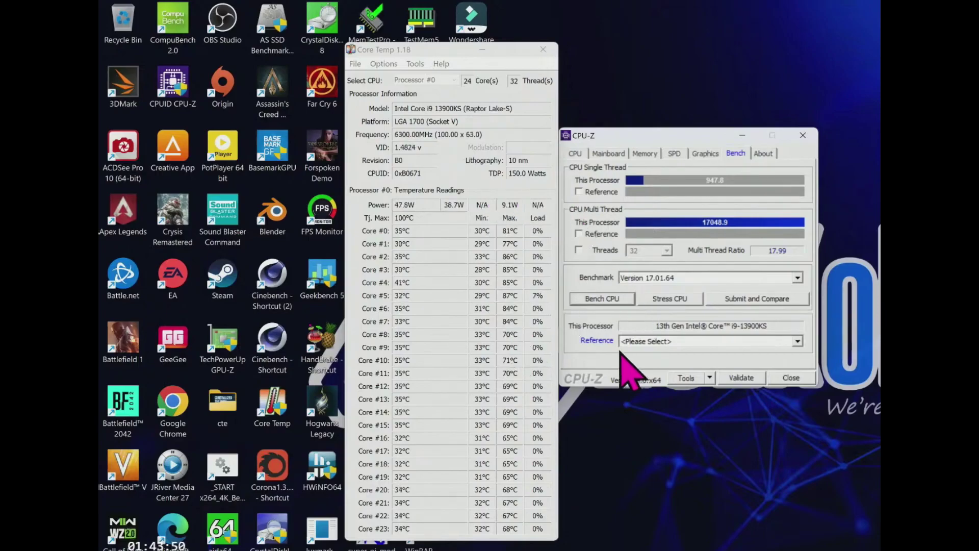
pyautogui.click(543, 50)
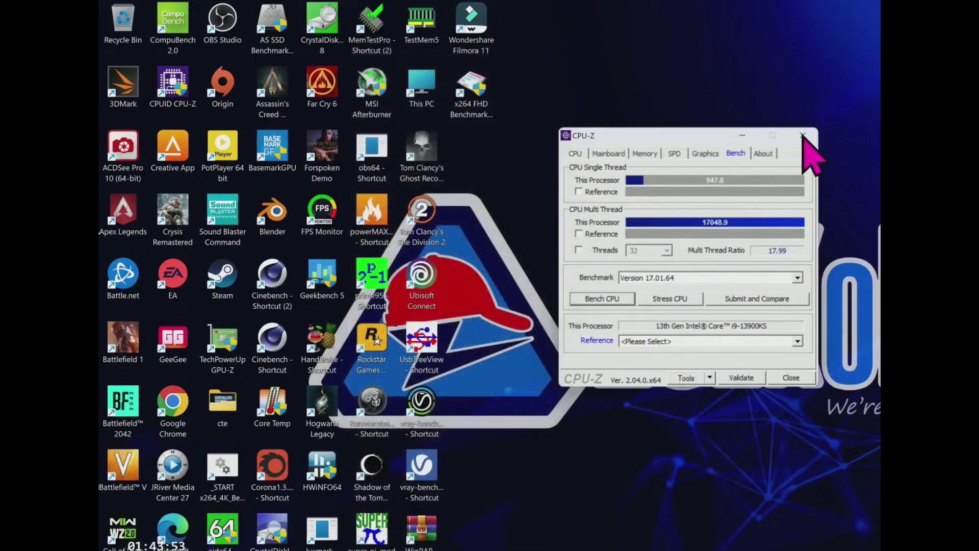
# Step: Close CPU-Z and set the 8-Core Ratio Limit to 57 on Extreme Tweaker
pyautogui.click(802, 136)
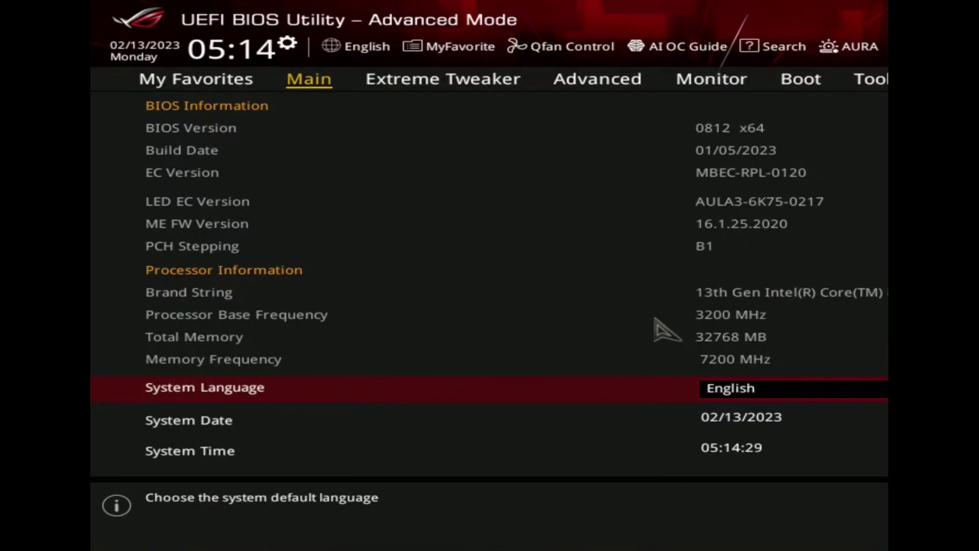
pyautogui.press('Right')
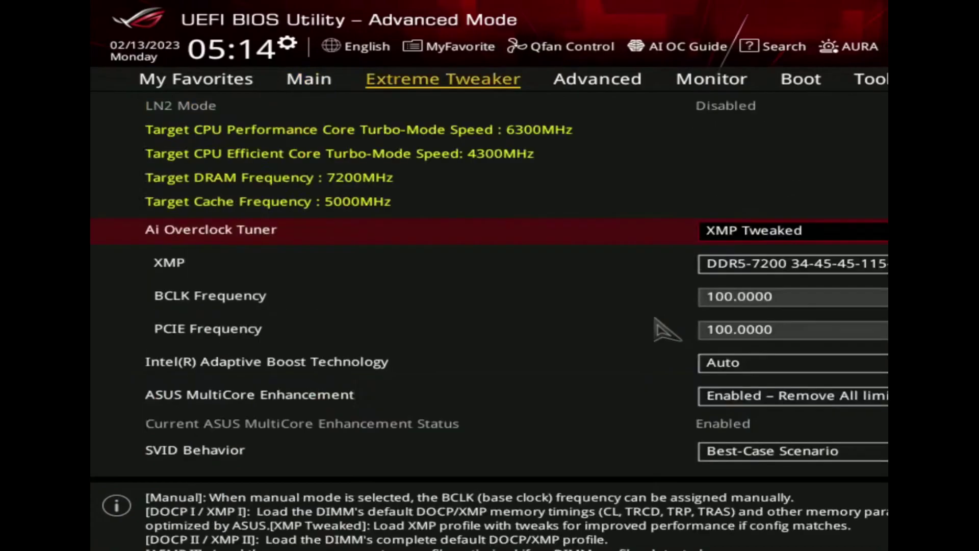
pyautogui.press('Down')
pyautogui.press('Down')
pyautogui.press('Down')
pyautogui.press('Down')
pyautogui.press('Down')
pyautogui.press('Down')
pyautogui.press('Down')
pyautogui.press('Down')
pyautogui.press('Down')
pyautogui.press('Down')
pyautogui.press('Down')
pyautogui.press('Down')
pyautogui.press('Down')
pyautogui.press('Down')
pyautogui.press('Down')
pyautogui.press('Down')
pyautogui.press('Down')
pyautogui.press('Down')
pyautogui.press('Down')
pyautogui.press('Down')
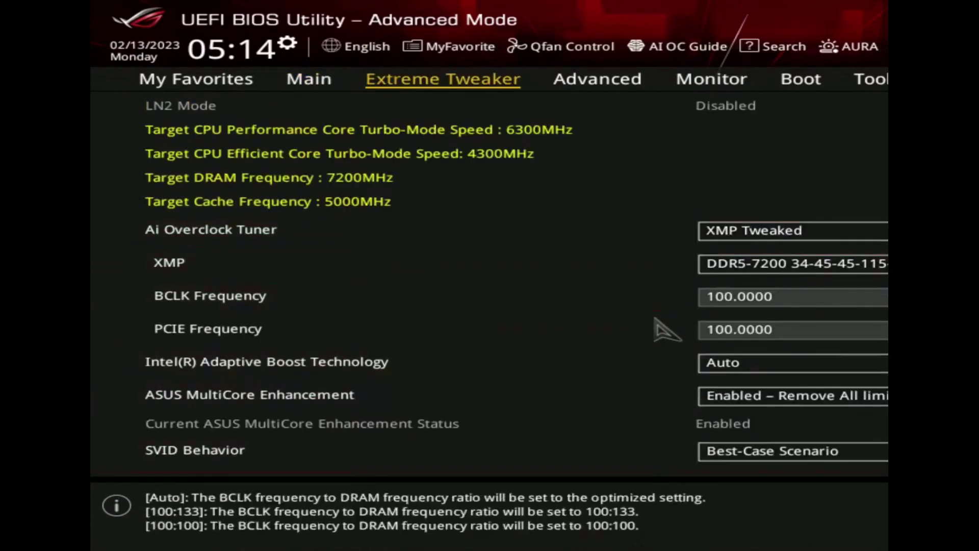
pyautogui.press('Up')
pyautogui.press('Up')
pyautogui.press('Up')
pyautogui.press('Up')
pyautogui.press('Up')
pyautogui.press('Up')
pyautogui.press('Up')
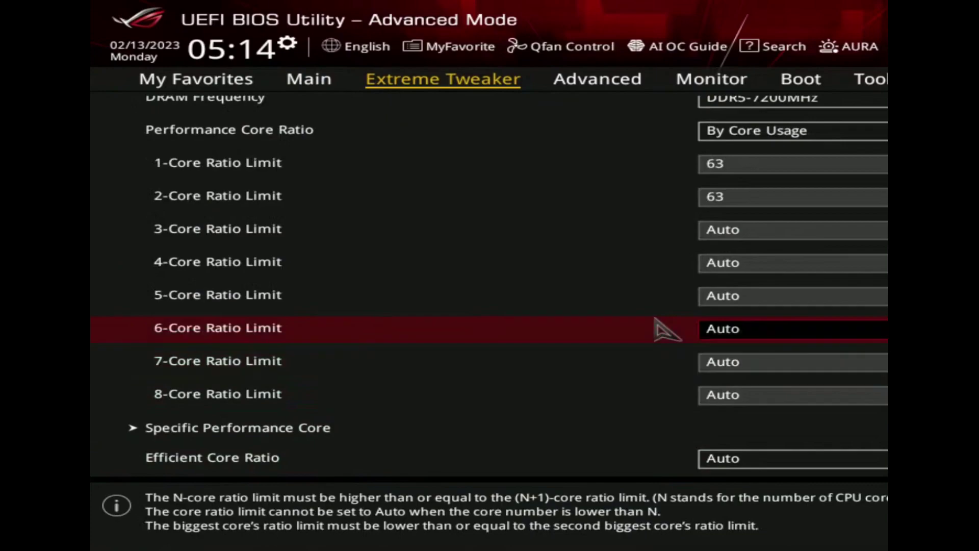
pyautogui.press('Down')
pyautogui.press('Down')
pyautogui.press('Down')
pyautogui.press('Down')
pyautogui.press('Down')
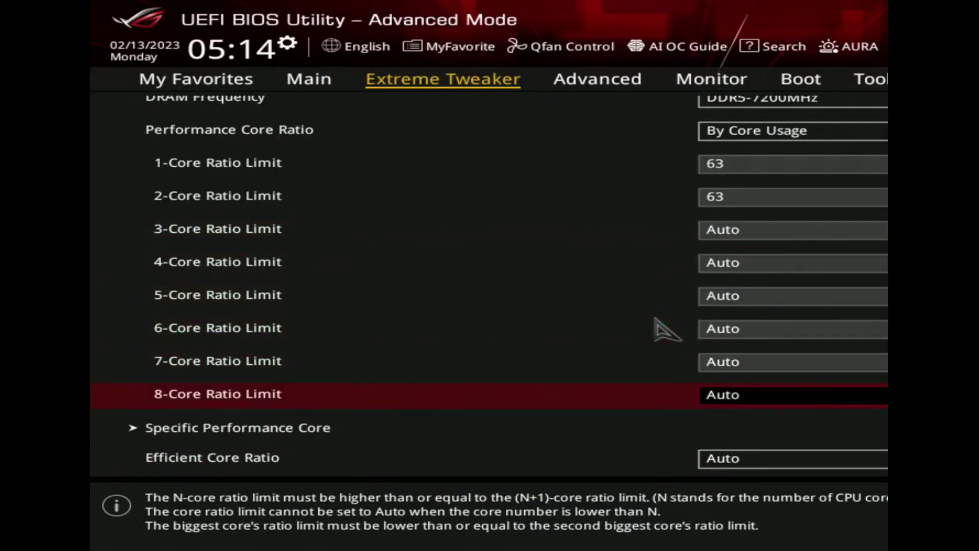
pyautogui.write('57')
# Step: Lower the 2-Core Ratio Limit from 63 to 61
pyautogui.press('Up')
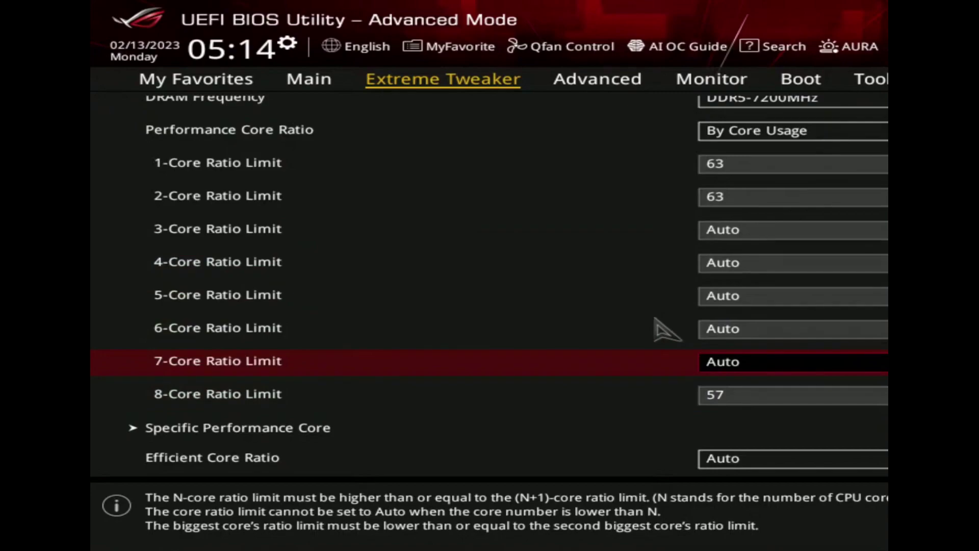
pyautogui.press('Up')
pyautogui.press('Up')
pyautogui.press('Up')
pyautogui.press('Up')
pyautogui.press('Up')
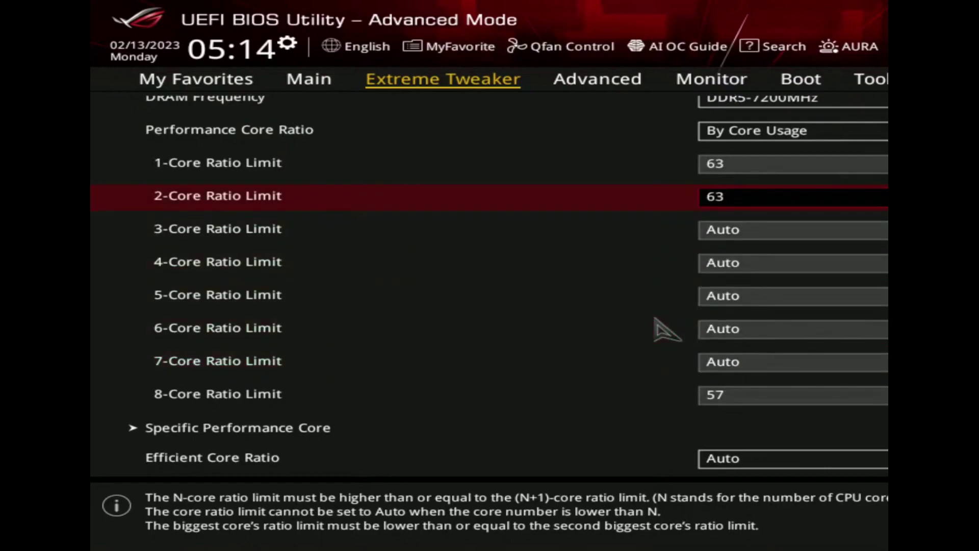
pyautogui.press('BackSpace')
pyautogui.press('Down')
pyautogui.press('Down')
pyautogui.press('Down')
pyautogui.press('Down')
pyautogui.press('Down')
pyautogui.press('Down')
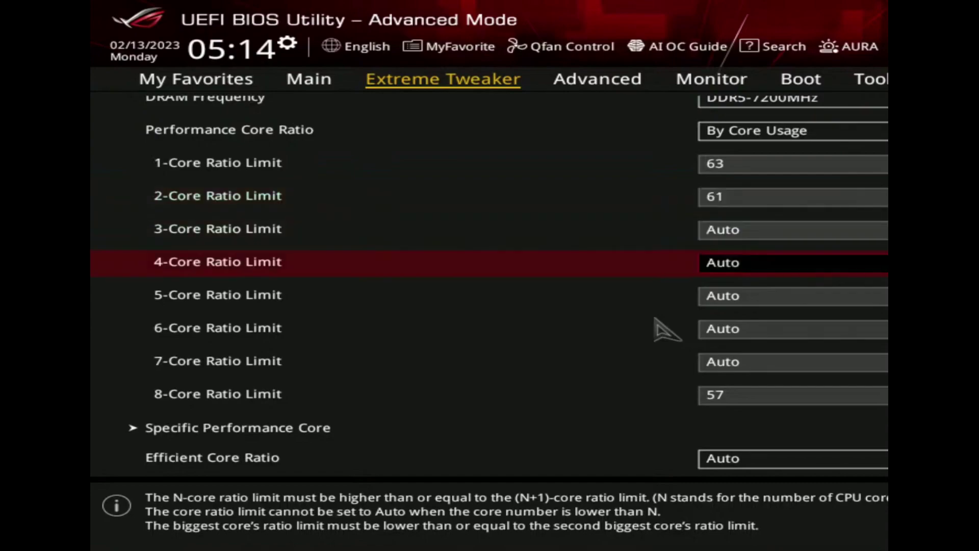
pyautogui.press('Up')
pyautogui.press('Up')
pyautogui.press('Up')
pyautogui.press('Up')
pyautogui.press('Up')
pyautogui.press('Up')
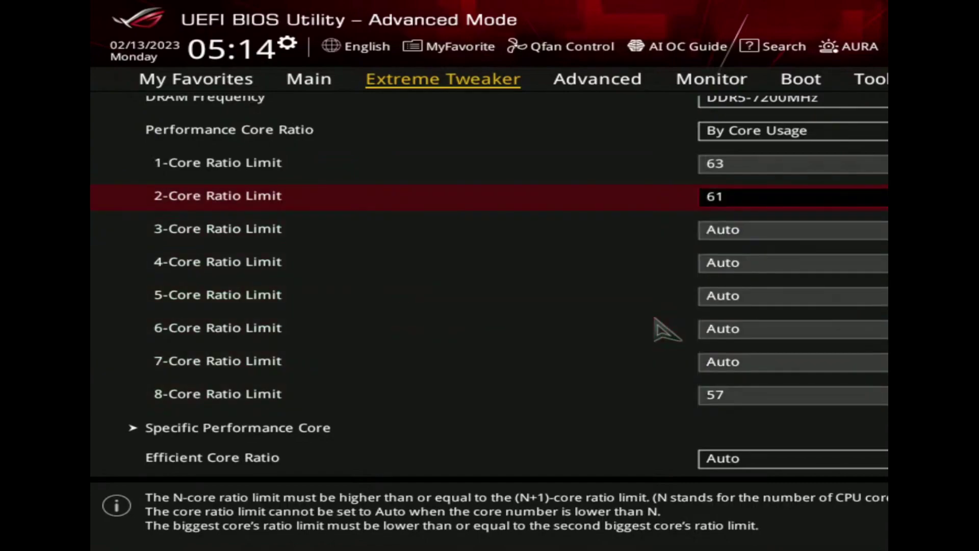
pyautogui.press('Down')
pyautogui.press('Down')
pyautogui.press('Down')
pyautogui.press('Down')
pyautogui.press('Down')
pyautogui.press('Down')
pyautogui.press('Down')
pyautogui.press('Down')
pyautogui.press('Down')
pyautogui.press('Down')
pyautogui.press('Down')
pyautogui.press('Down')
pyautogui.press('Down')
pyautogui.press('Down')
pyautogui.press('Down')
pyautogui.press('Down')
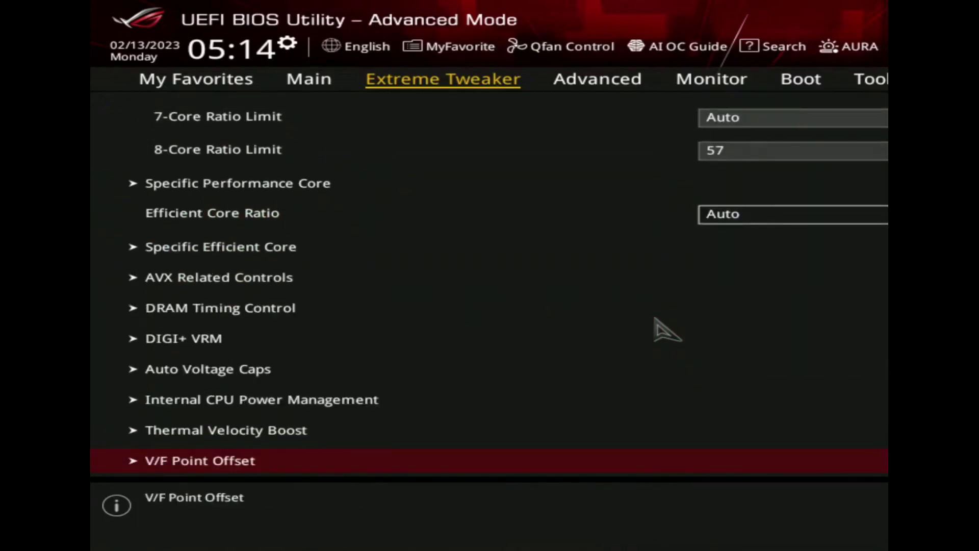
# Step: Scroll through the voltage settings to find Actual VRM Core Voltage
pyautogui.press('Down')
pyautogui.press('Down')
pyautogui.press('Down')
pyautogui.press('Down')
pyautogui.press('Down')
pyautogui.press('Down')
pyautogui.press('Down')
pyautogui.press('Down')
pyautogui.press('Down')
pyautogui.press('Down')
pyautogui.press('Down')
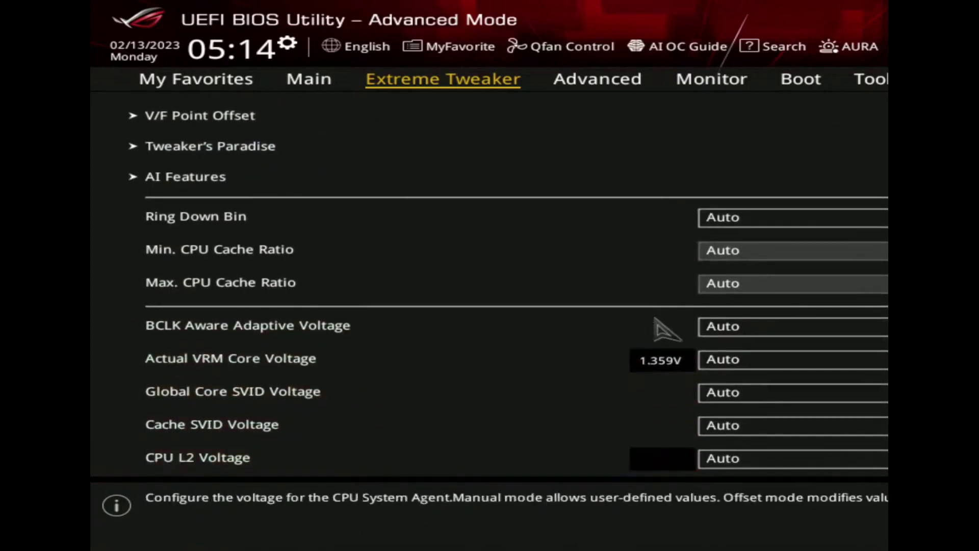
pyautogui.press('Down')
pyautogui.press('Down')
pyautogui.press('Down')
pyautogui.press('Down')
pyautogui.press('Down')
pyautogui.press('Up')
pyautogui.press('Up')
pyautogui.press('Up')
pyautogui.press('Up')
pyautogui.press('Up')
pyautogui.press('Up')
pyautogui.press('Up')
pyautogui.press('Up')
pyautogui.press('Up')
pyautogui.press('Up')
pyautogui.press('Up')
pyautogui.press('Up')
pyautogui.press('Down')
pyautogui.press('Down')
pyautogui.press('Down')
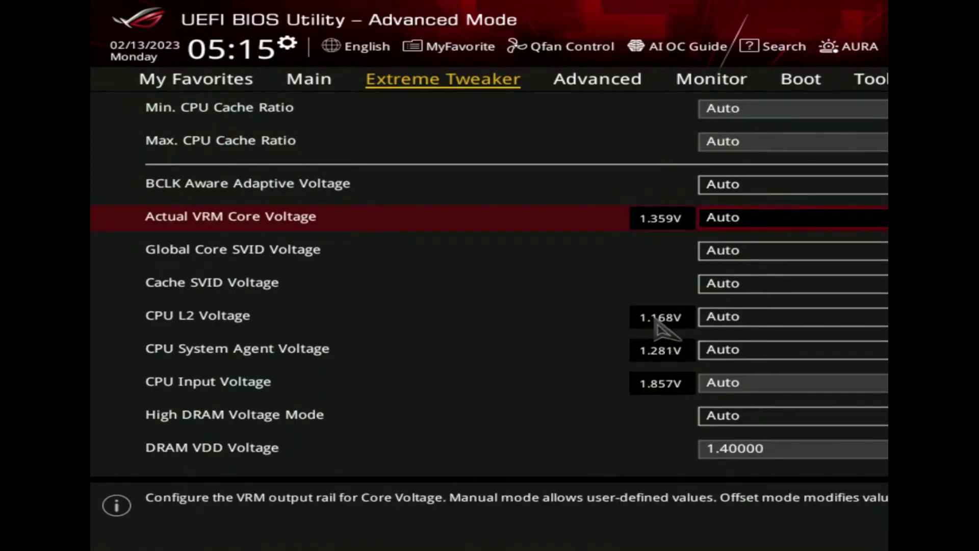
pyautogui.press('Up')
pyautogui.press('Up')
pyautogui.press('Up')
pyautogui.press('Up')
pyautogui.press('Up')
pyautogui.press('Down')
pyautogui.press('Down')
pyautogui.press('Down')
pyautogui.press('Down')
pyautogui.press('Down')
pyautogui.press('Down')
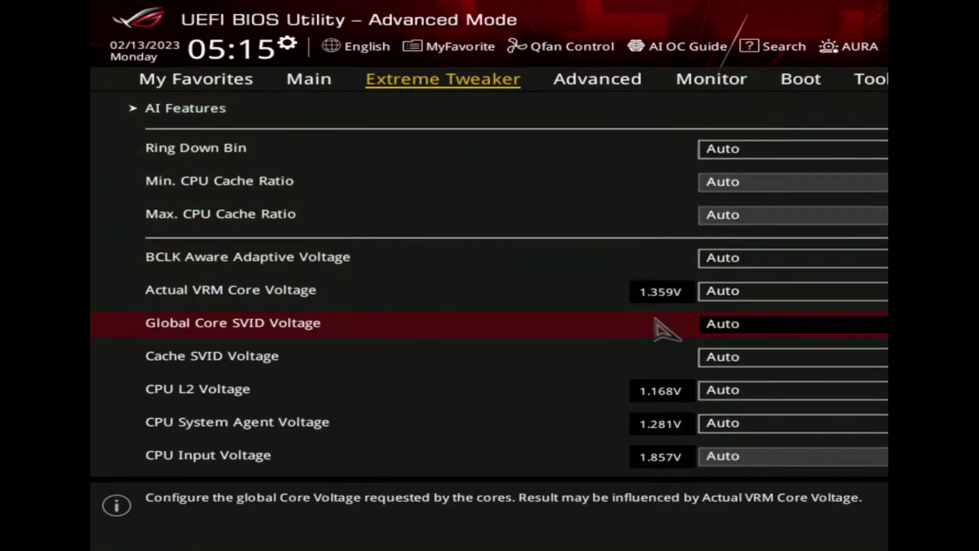
pyautogui.press('Up')
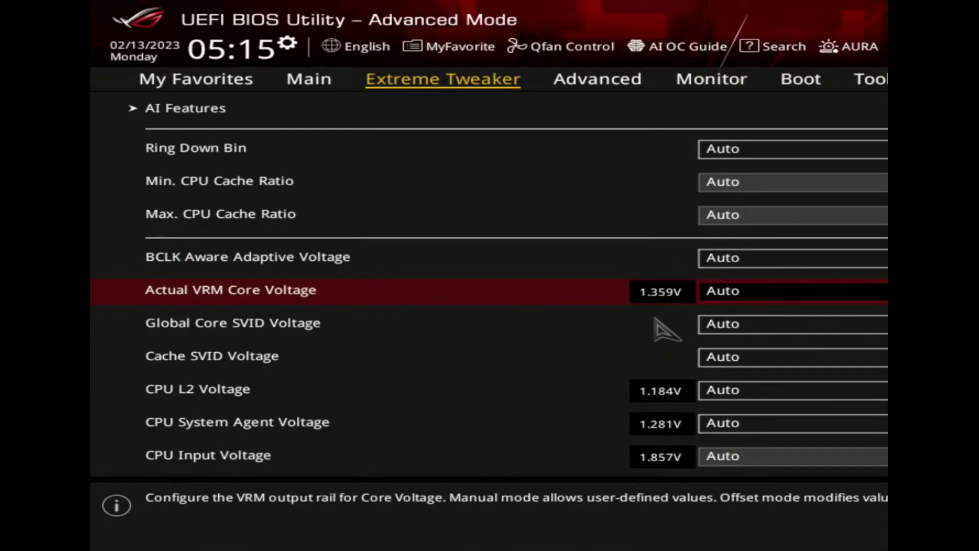
# Step: Set CPU L2 Voltage to Manual Mode with a 1.2 V override
pyautogui.press('Down')
pyautogui.press('Down')
pyautogui.press('Down')
pyautogui.press('Return')
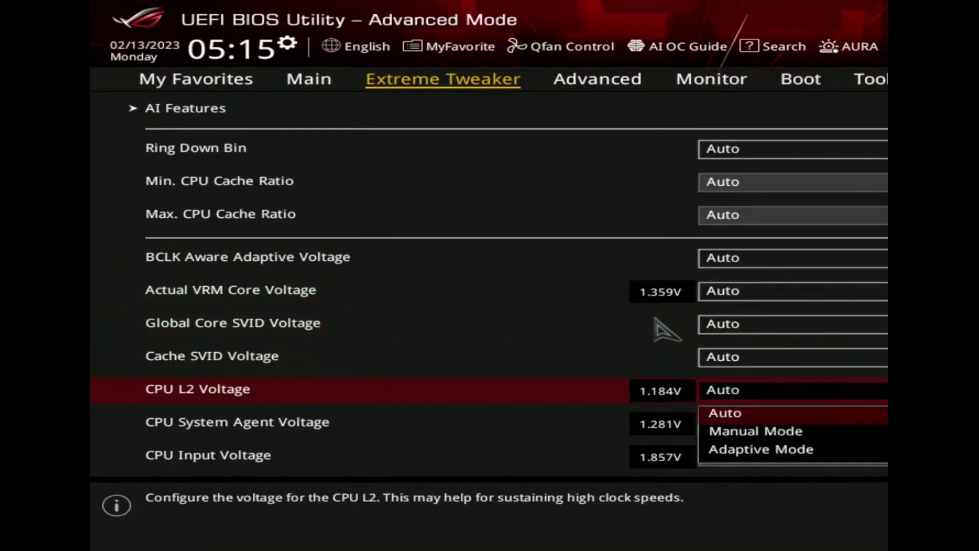
pyautogui.press('Down')
pyautogui.press('Down')
pyautogui.press('Return')
pyautogui.press('Down')
pyautogui.press('Down')
pyautogui.press('Down')
pyautogui.press('Down')
pyautogui.press('Up')
pyautogui.press('Up')
pyautogui.press('Up')
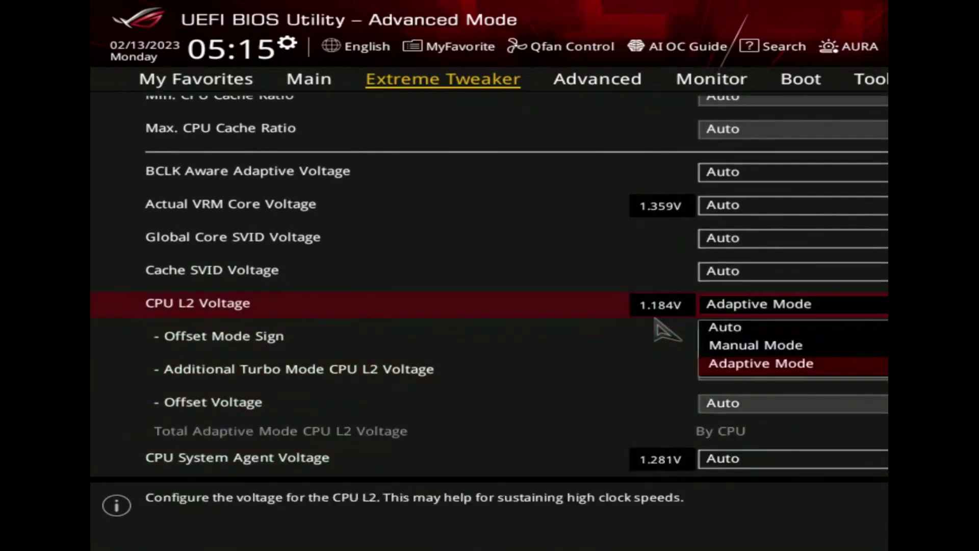
pyautogui.press('Up')
pyautogui.press('Return')
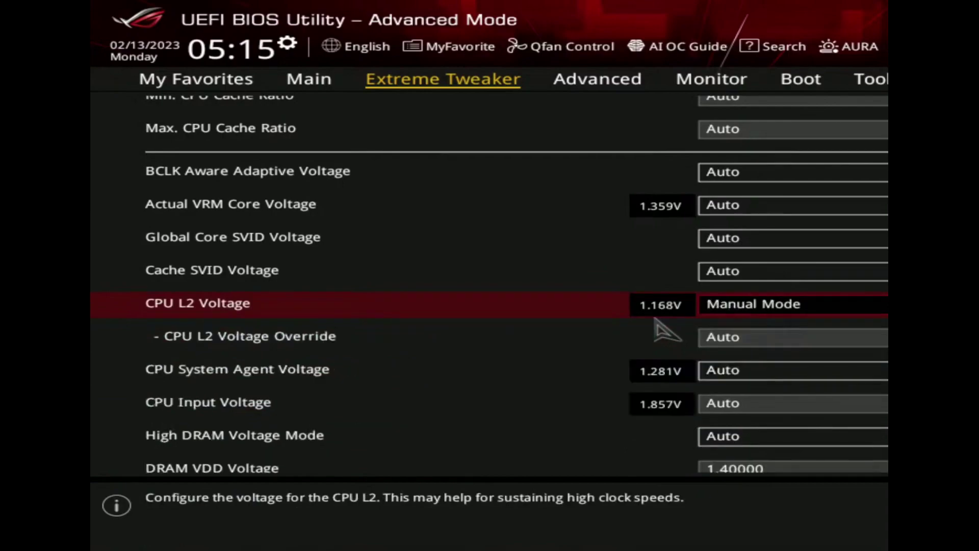
pyautogui.press('Down')
pyautogui.write('1.')
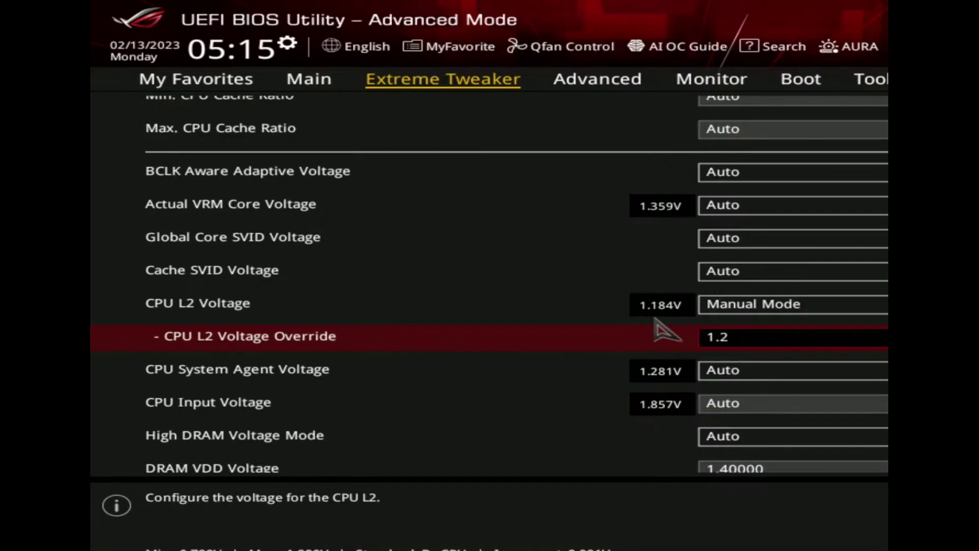
pyautogui.press('Return')
# Step: Set Actual VRM Core Voltage to Manual Mode at 1.4 V and bring up Save & Reset
pyautogui.press('Up')
pyautogui.press('Up')
pyautogui.press('Up')
pyautogui.press('Up')
pyautogui.press('Return')
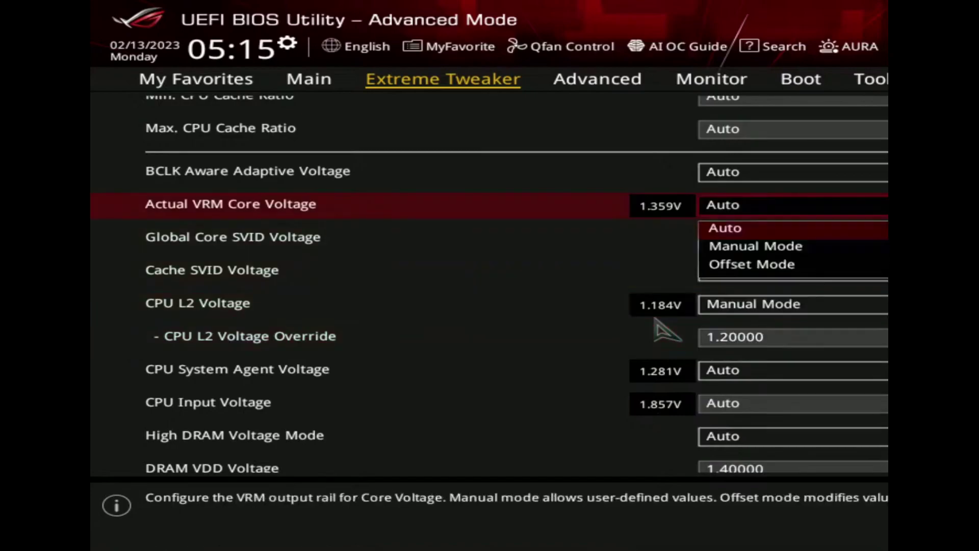
pyautogui.press('Down')
pyautogui.press('Return')
pyautogui.press('Down')
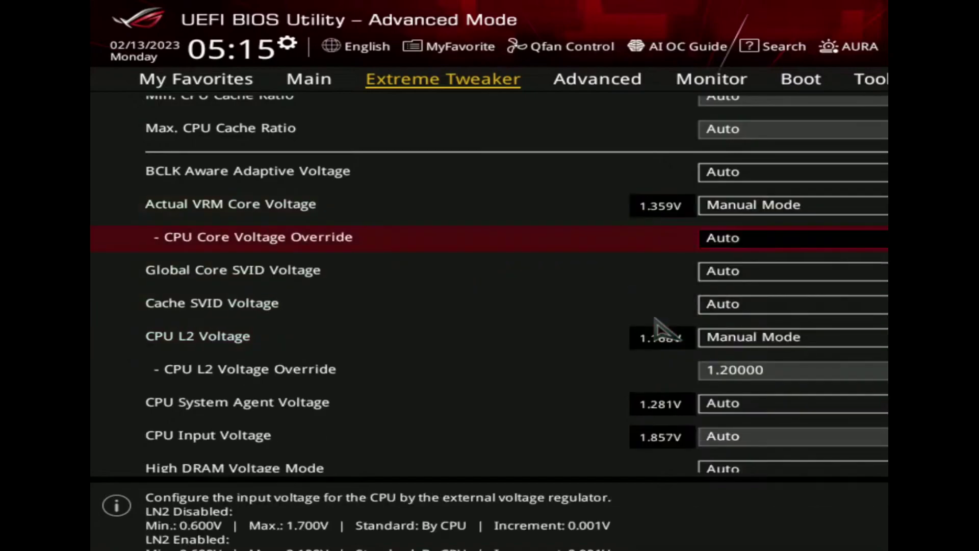
pyautogui.write('1')
pyautogui.press('Return')
pyautogui.press('F10')
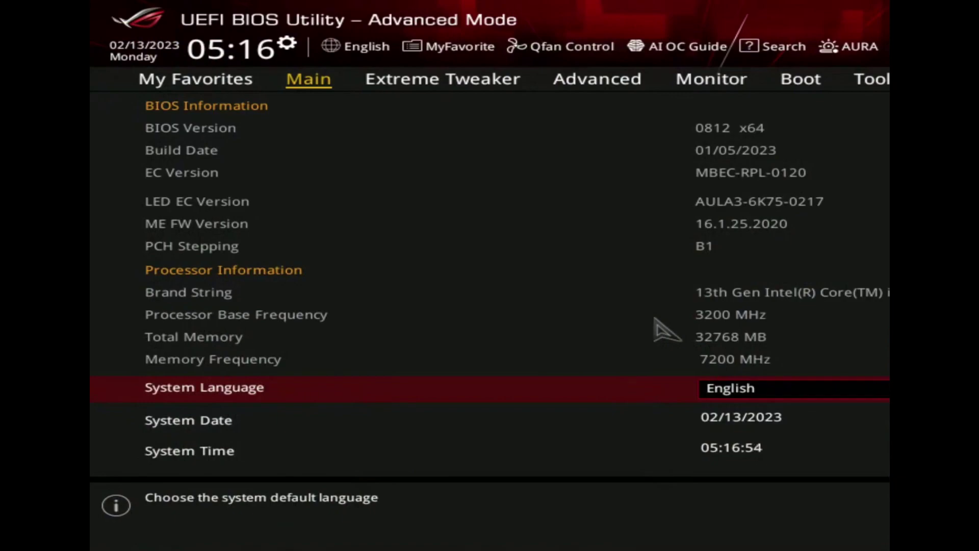
# Step: In Extreme Tweaker, move to the 8-Core Ratio Limit among the 63, 61, 57 limits
pyautogui.press('Right')
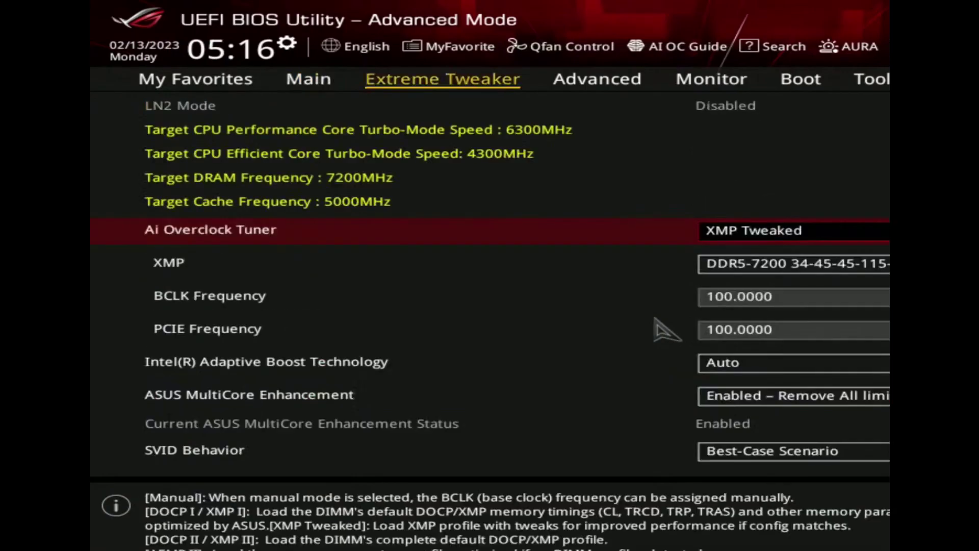
pyautogui.press('Down')
pyautogui.press('Down')
pyautogui.press('Down')
pyautogui.press('Down')
pyautogui.press('Down')
pyautogui.press('Down')
pyautogui.press('Down')
pyautogui.press('Down')
pyautogui.press('Down')
pyautogui.press('Down')
pyautogui.press('Down')
pyautogui.press('Down')
pyautogui.press('Down')
pyautogui.press('Down')
pyautogui.press('Down')
pyautogui.press('Down')
pyautogui.press('Down')
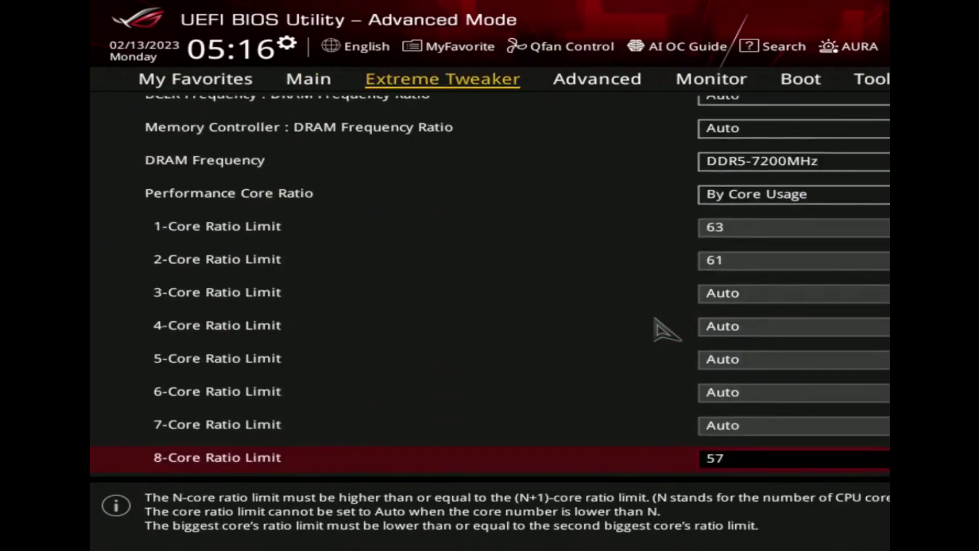
pyautogui.press('Down')
pyautogui.press('Down')
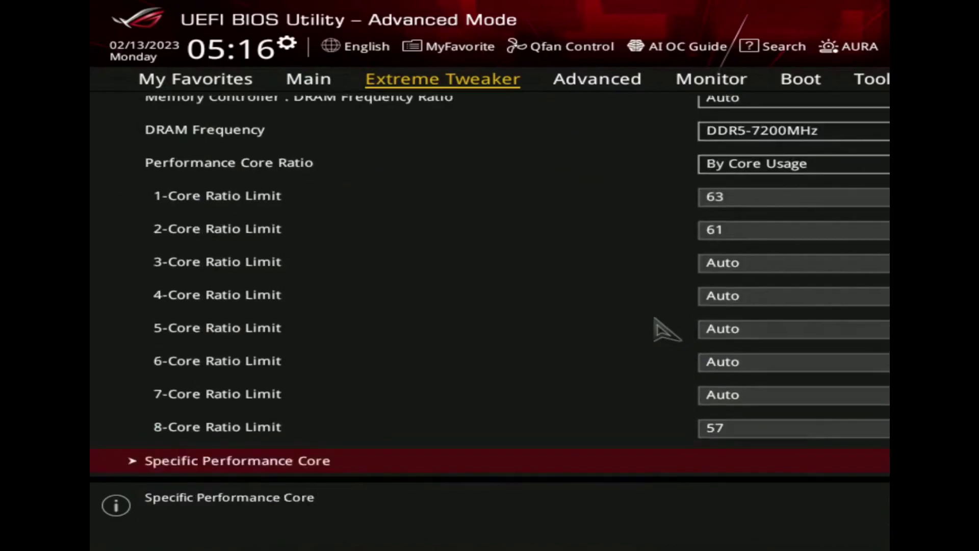
pyautogui.press('Up')
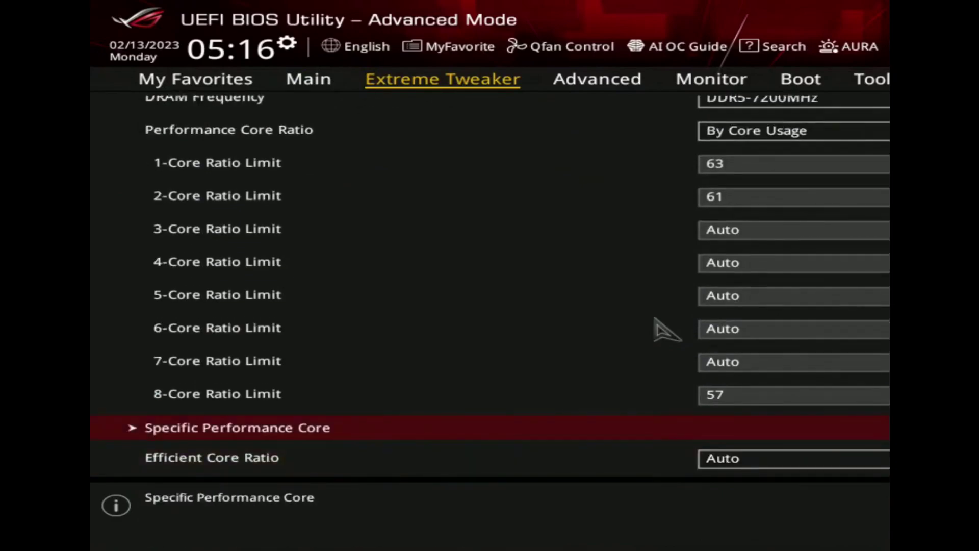
pyautogui.press('Up')
# Step: Change CPU Core Voltage Override from 1.40 to 1.45 V and open the Save & Reset confirmation
pyautogui.press('Down')
pyautogui.press('Down')
pyautogui.press('Down')
pyautogui.press('Down')
pyautogui.press('Down')
pyautogui.press('Down')
pyautogui.press('Down')
pyautogui.press('Down')
pyautogui.press('Down')
pyautogui.press('Down')
pyautogui.press('Down')
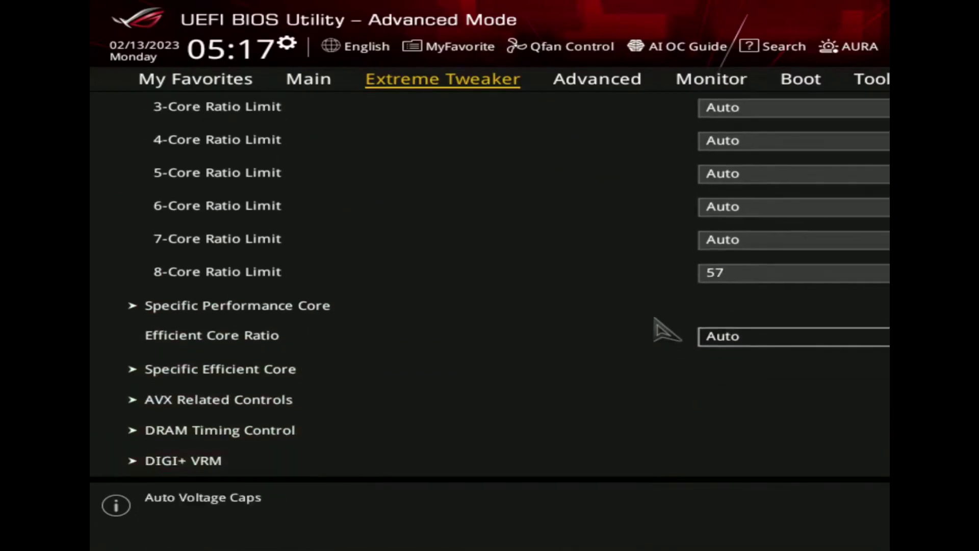
pyautogui.press('Down')
pyautogui.press('Down')
pyautogui.press('Down')
pyautogui.press('Down')
pyautogui.press('Down')
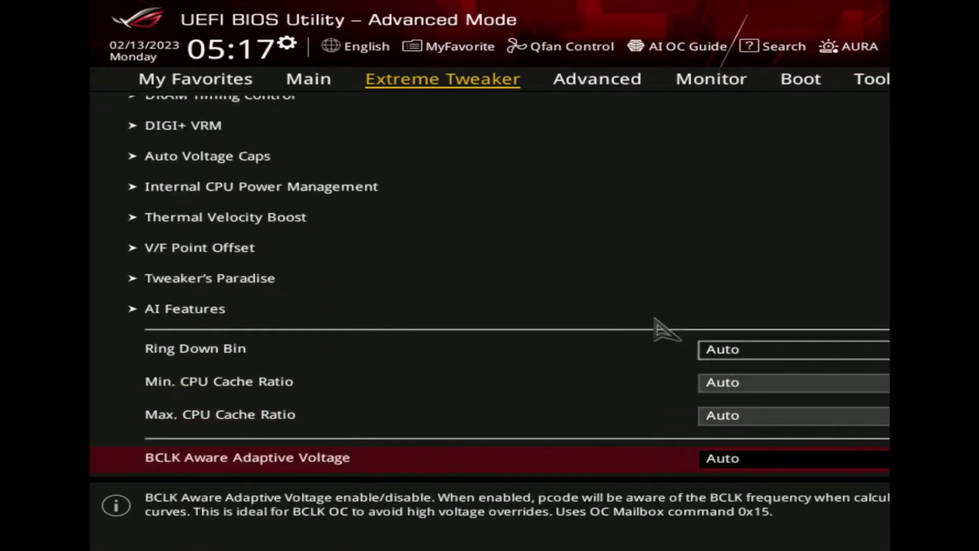
pyautogui.press('Down')
pyautogui.press('Down')
pyautogui.press('Down')
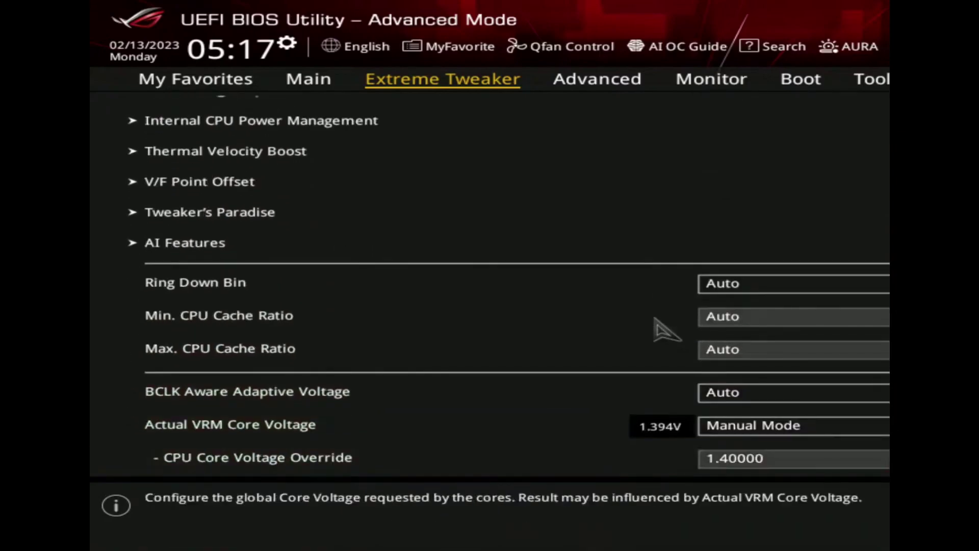
pyautogui.press('Up')
pyautogui.press('Down')
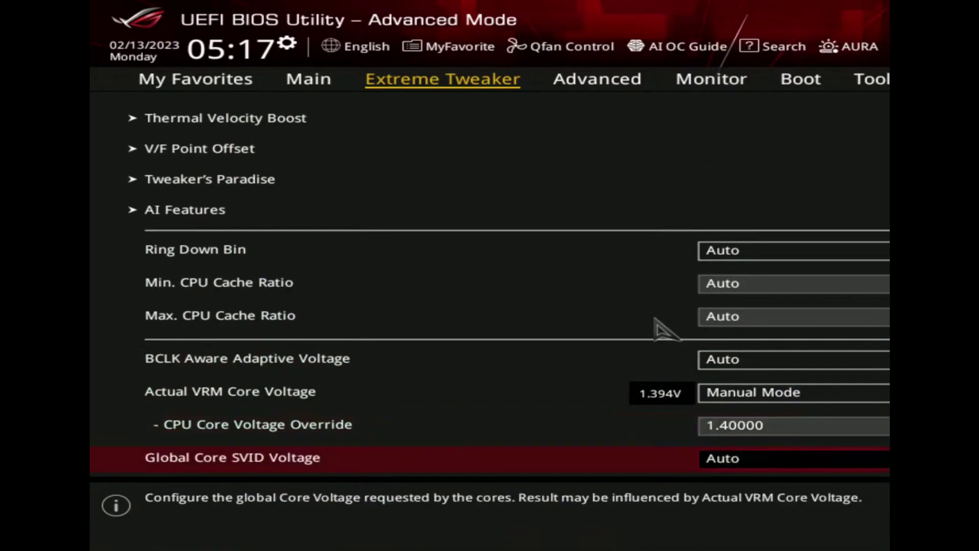
pyautogui.press('Down')
pyautogui.press('Up')
pyautogui.press('Up')
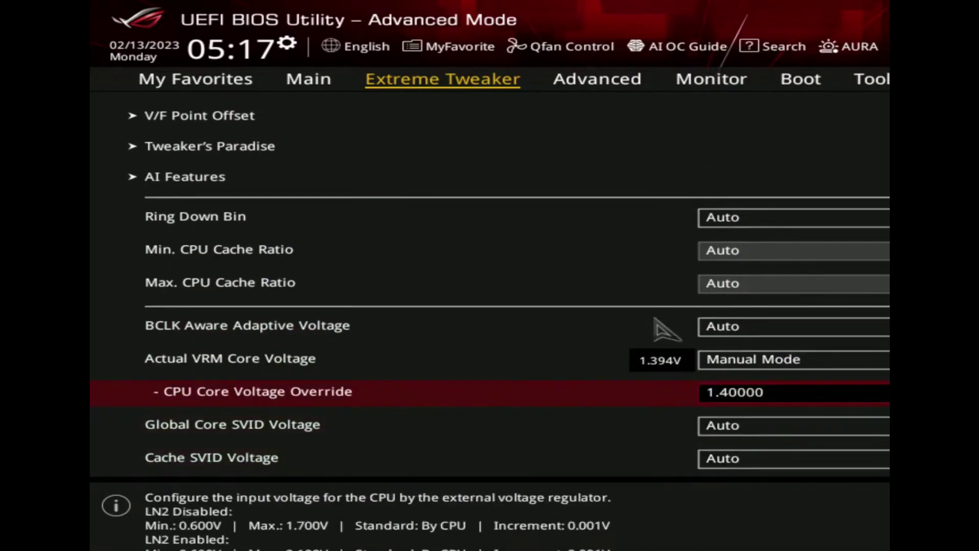
pyautogui.write('1.45')
pyautogui.press('Return')
pyautogui.press('F10')
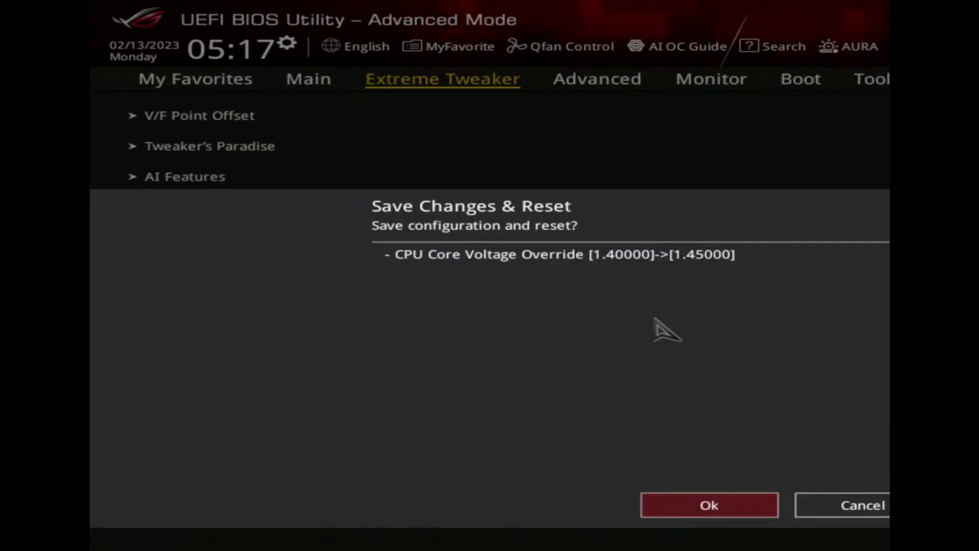
# Step: Confirm Save Changes & Reset so the system reboots into Windows with the 1.45 V setting
pyautogui.press('Return')
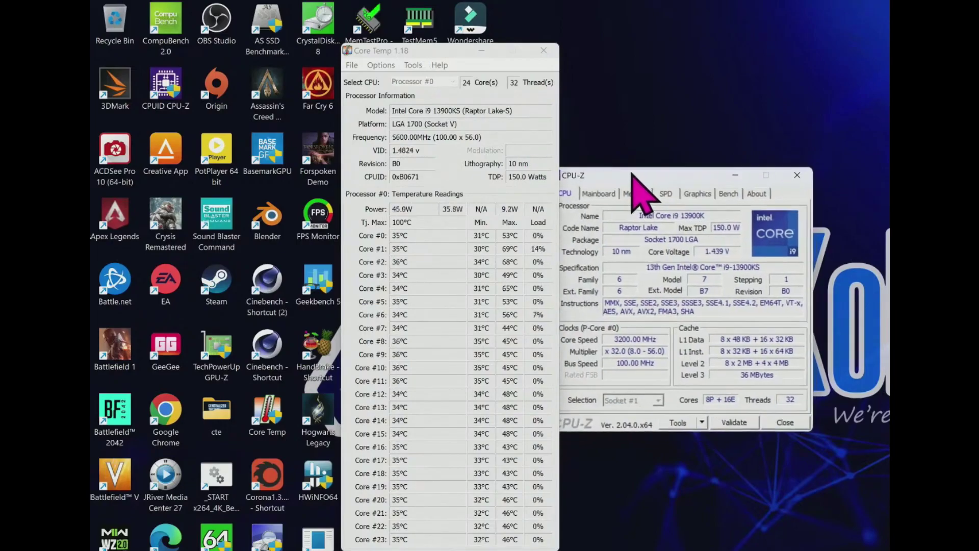
# Step: Run CPU-Z's benchmark with the Clocks window open, scoring 723.6 single and 13048.8 multi-thread
pyautogui.click(745, 189)
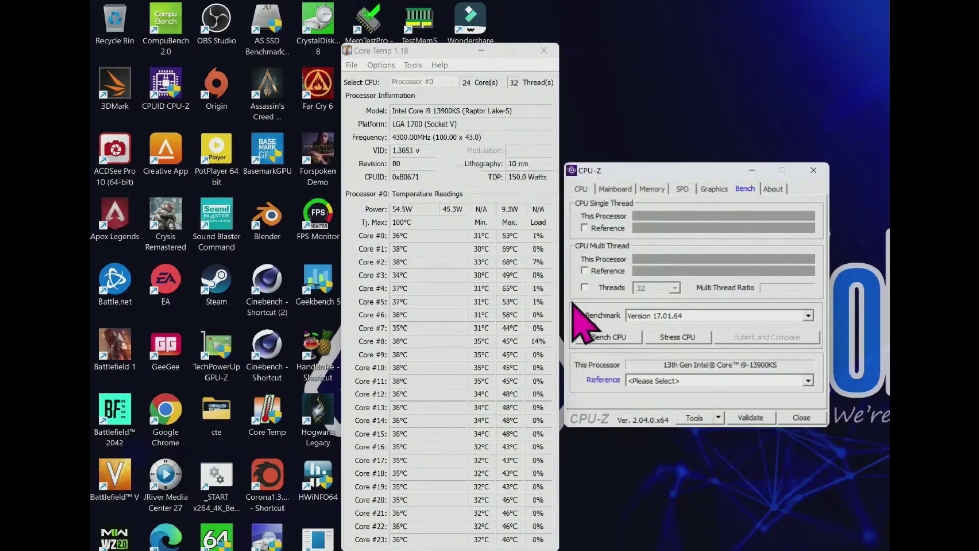
pyautogui.moveTo(672, 172); pyautogui.dragTo(672, 76)
pyautogui.click(719, 324)
pyautogui.click(719, 363)
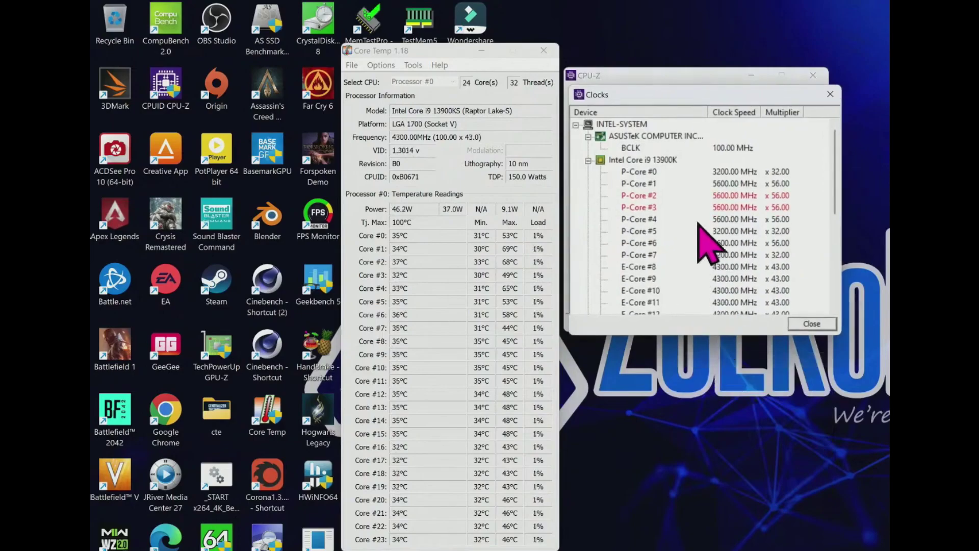
pyautogui.moveTo(695, 97); pyautogui.dragTo(686, 316)
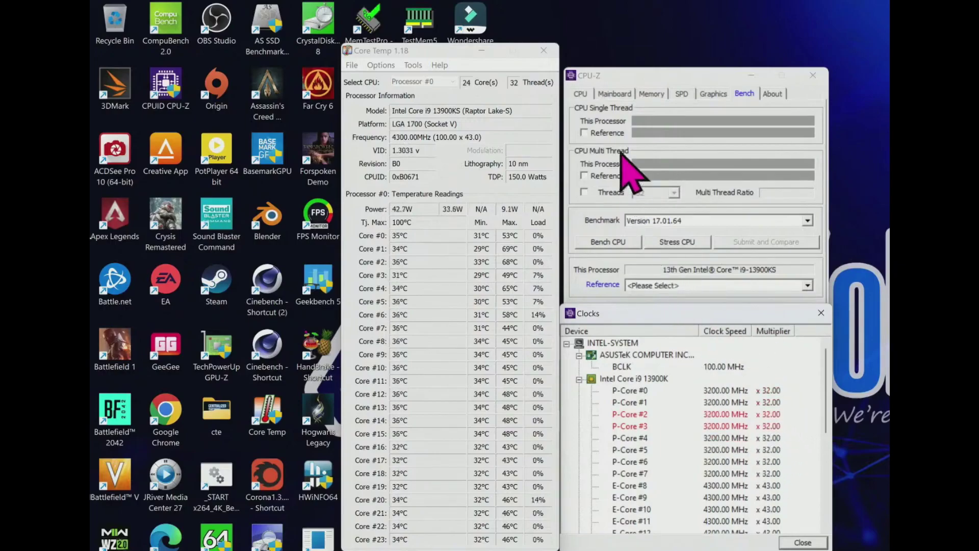
pyautogui.moveTo(639, 70); pyautogui.dragTo(641, 51)
pyautogui.click(619, 225)
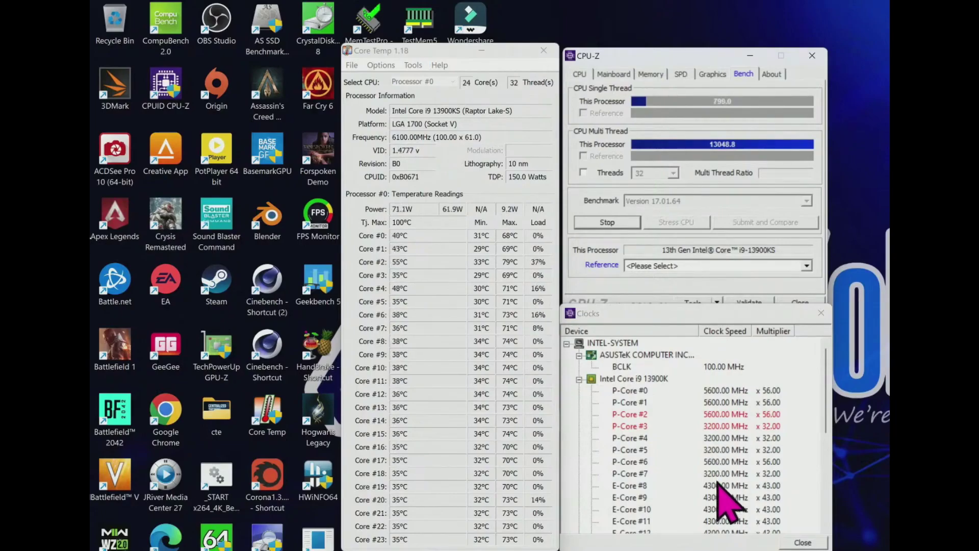
# Step: Review CPU-Z's Processor, Mainboard, Memory and Graphics tabs, then close Core Temp and CPU-Z
pyautogui.click(580, 75)
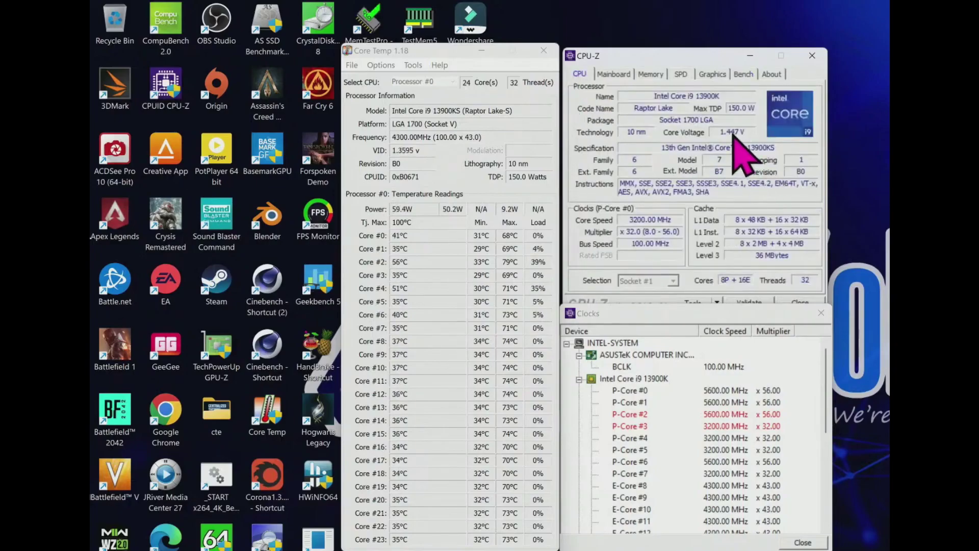
pyautogui.click(614, 74)
pyautogui.click(651, 74)
pyautogui.click(712, 74)
pyautogui.click(743, 75)
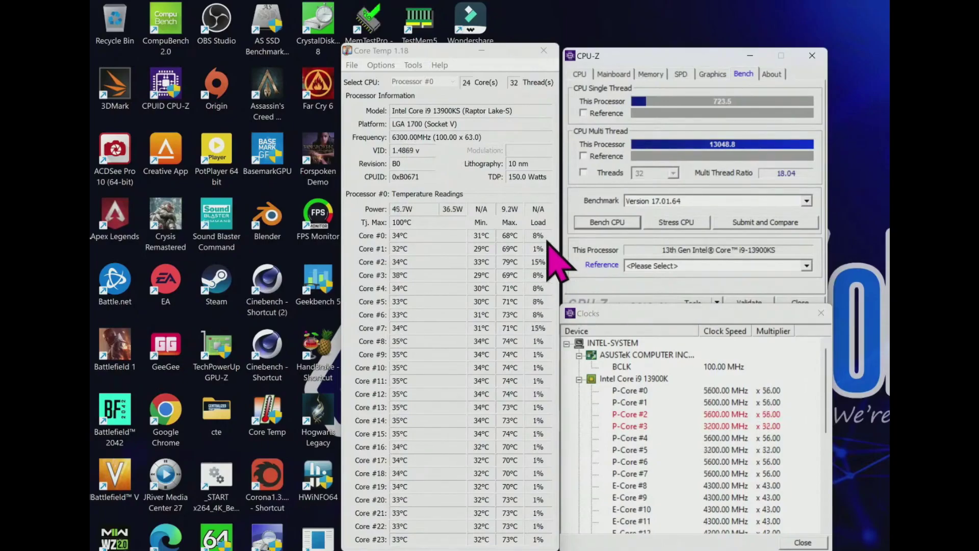
pyautogui.click(543, 51)
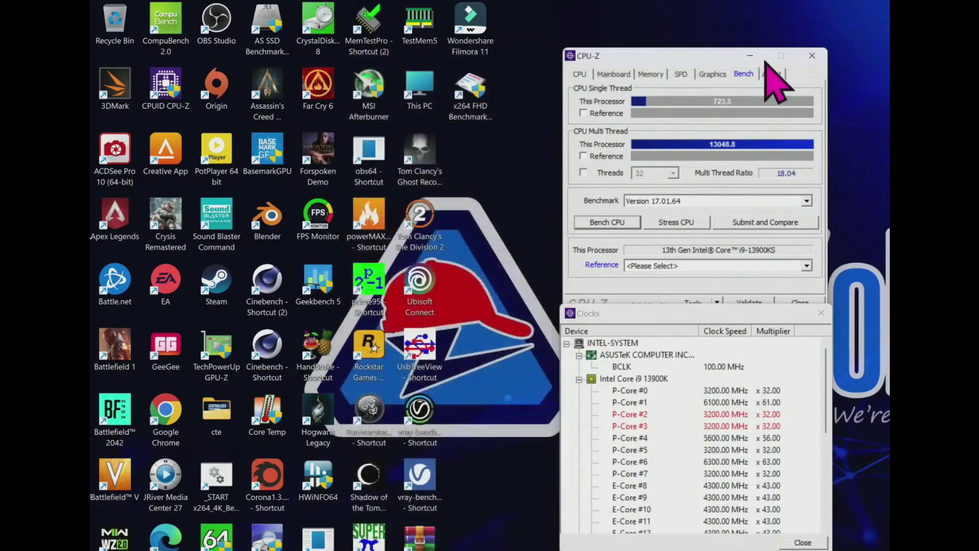
pyautogui.click(812, 63)
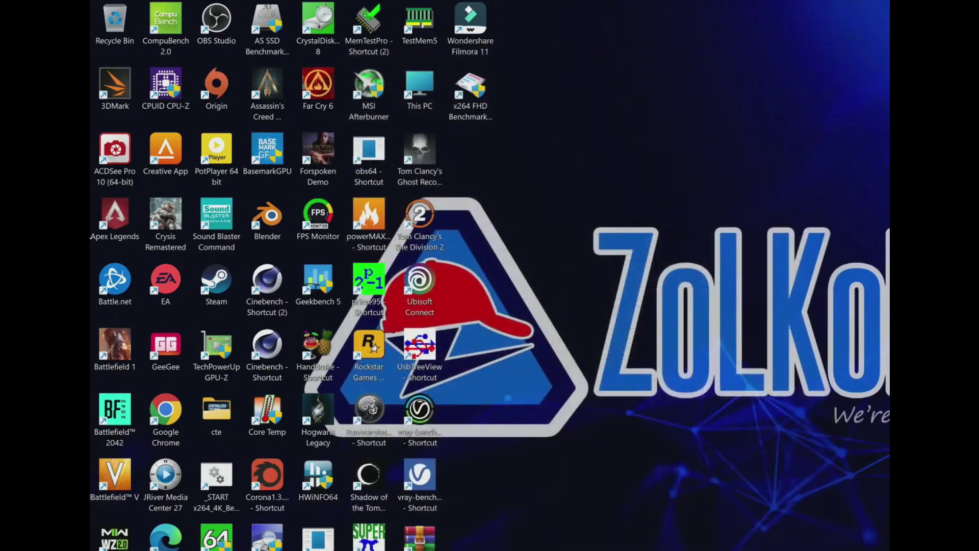
# Step: Restart into the BIOS via Win+X and navigate Extreme Tweaker to the core ratio limits
pyautogui.press('super+x')
pyautogui.press('u')
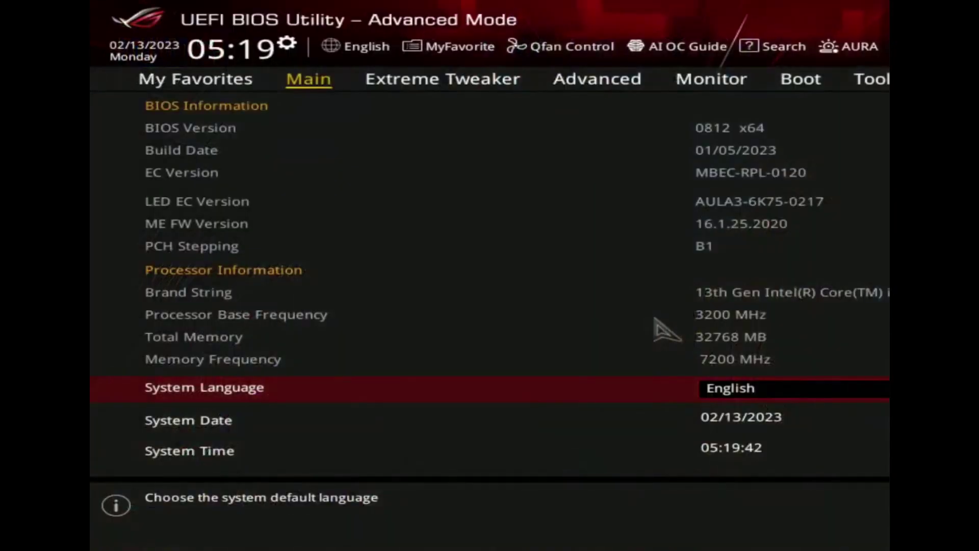
pyautogui.press('Right')
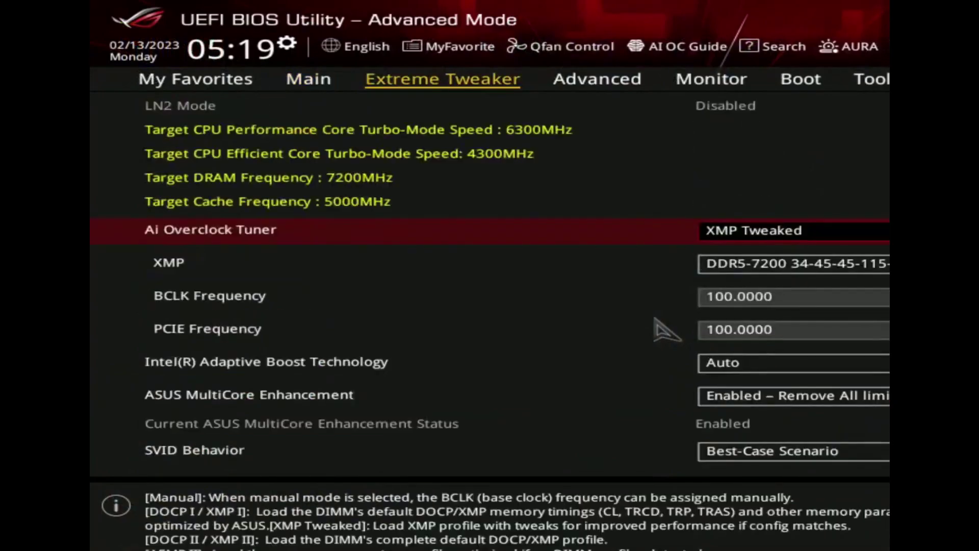
pyautogui.press('Down')
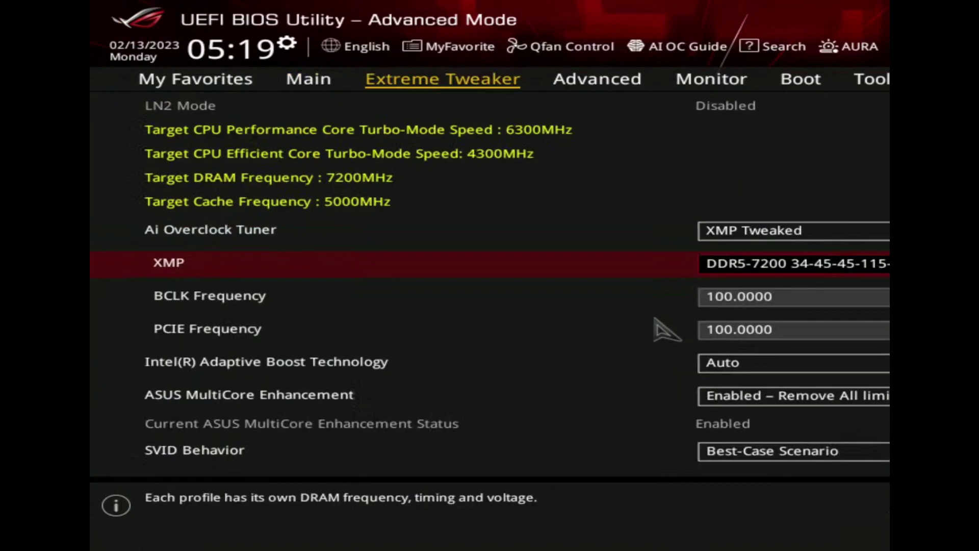
pyautogui.press('Down')
pyautogui.press('Down')
pyautogui.press('Down')
pyautogui.press('Down')
pyautogui.press('Down')
pyautogui.press('Down')
pyautogui.press('Down')
pyautogui.press('Down')
pyautogui.press('Down')
pyautogui.press('Down')
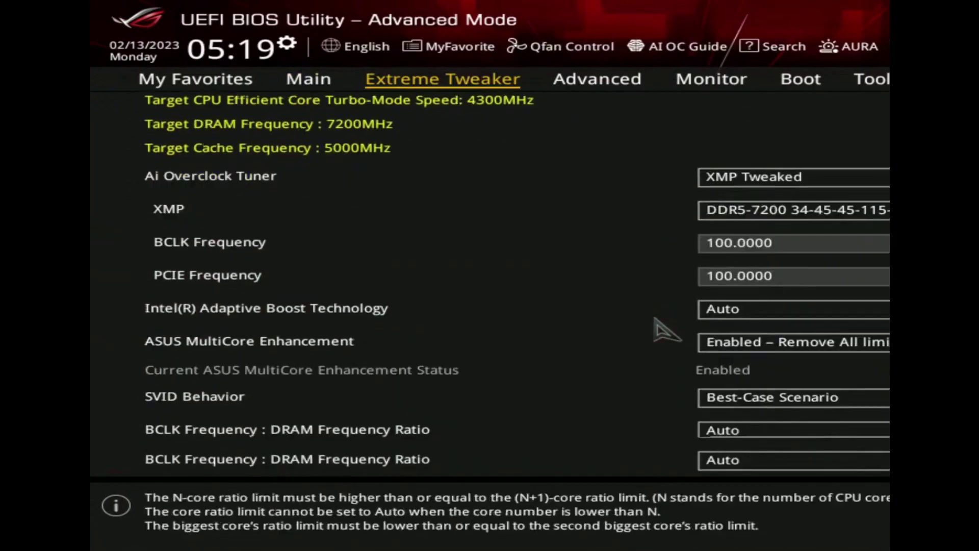
pyautogui.press('Down')
pyautogui.press('Down')
pyautogui.press('Down')
pyautogui.press('Down')
pyautogui.press('Down')
pyautogui.press('Down')
pyautogui.press('Down')
pyautogui.press('Down')
pyautogui.press('Down')
pyautogui.press('Down')
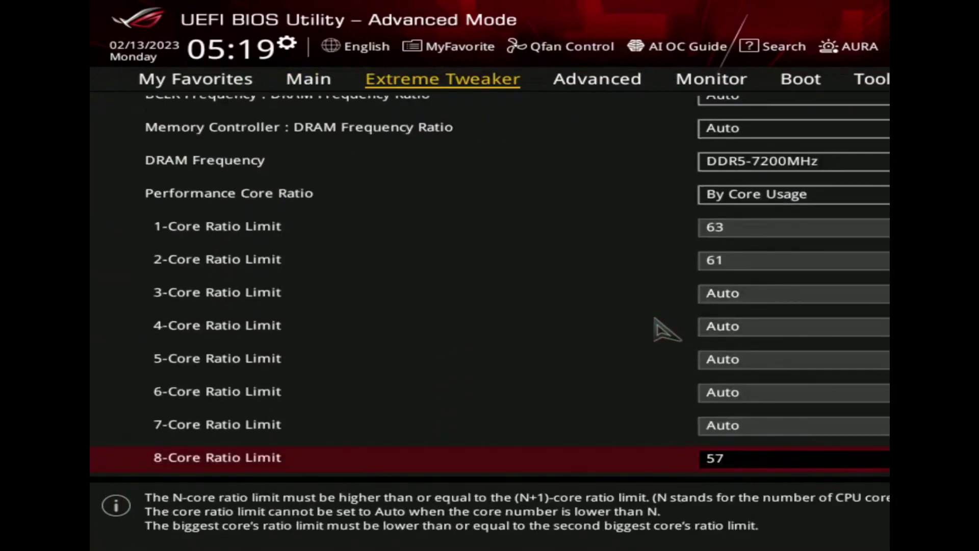
pyautogui.press('Up')
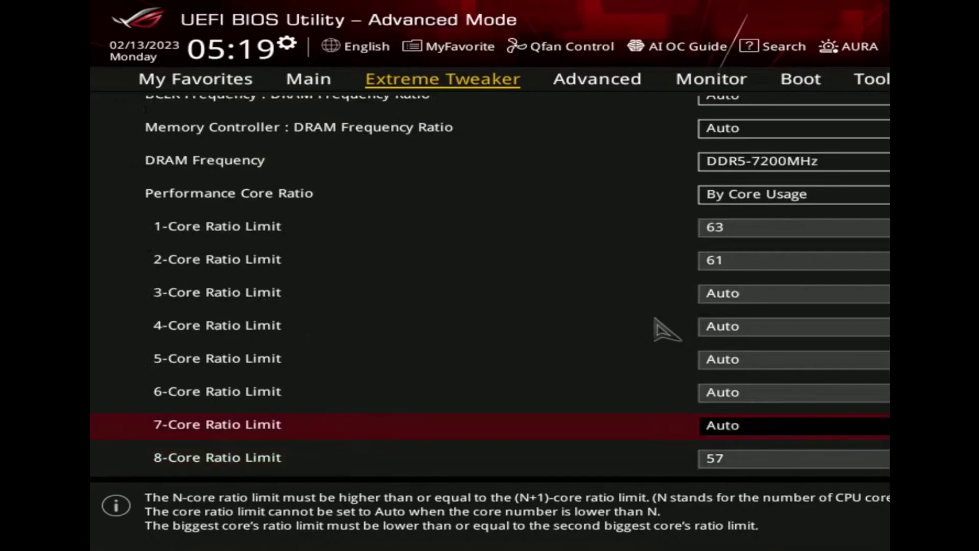
pyautogui.press('Up')
pyautogui.press('Up')
pyautogui.press('Up')
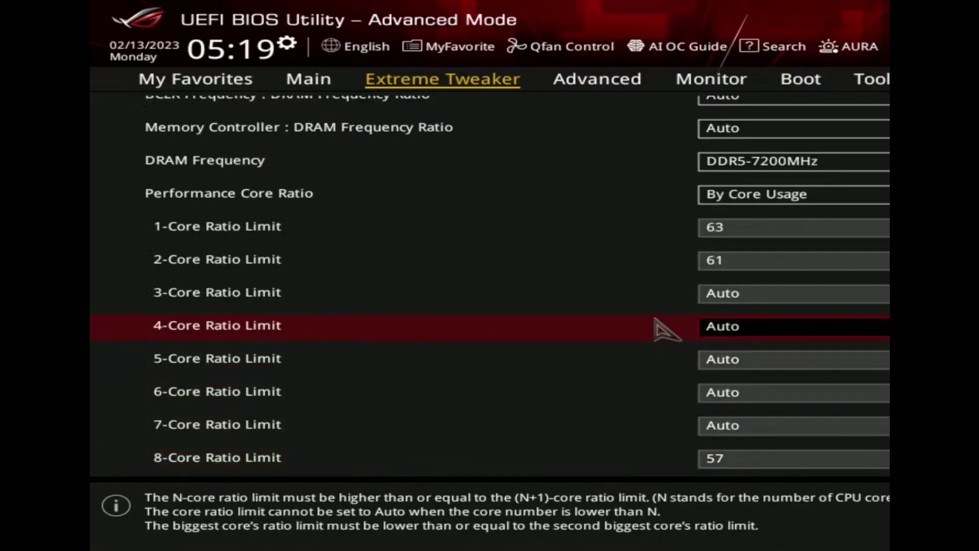
# Step: Raise the 2-Core Ratio Limit to 62 and type 'a' to set the 8-Core Ratio Limit to Auto
pyautogui.press('Up')
pyautogui.press('Up')
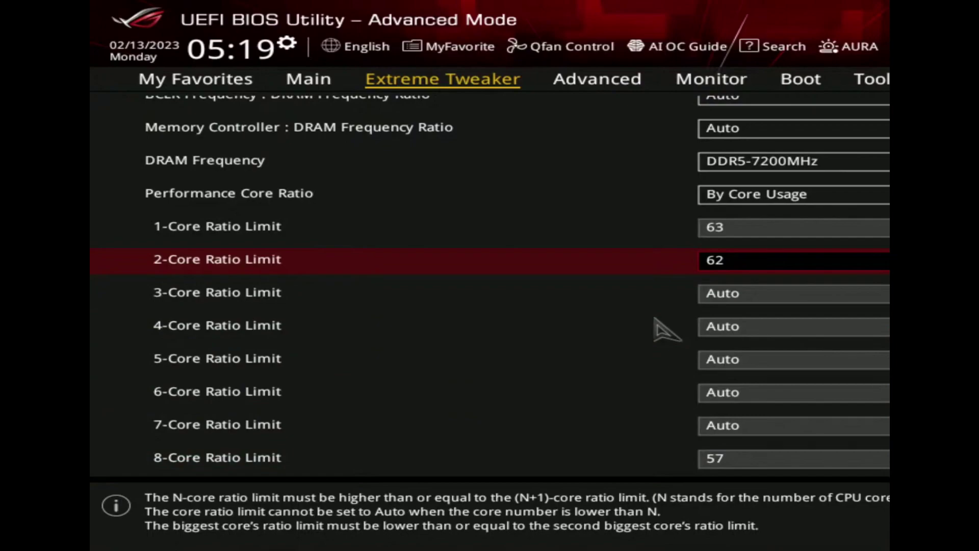
pyautogui.press('Down')
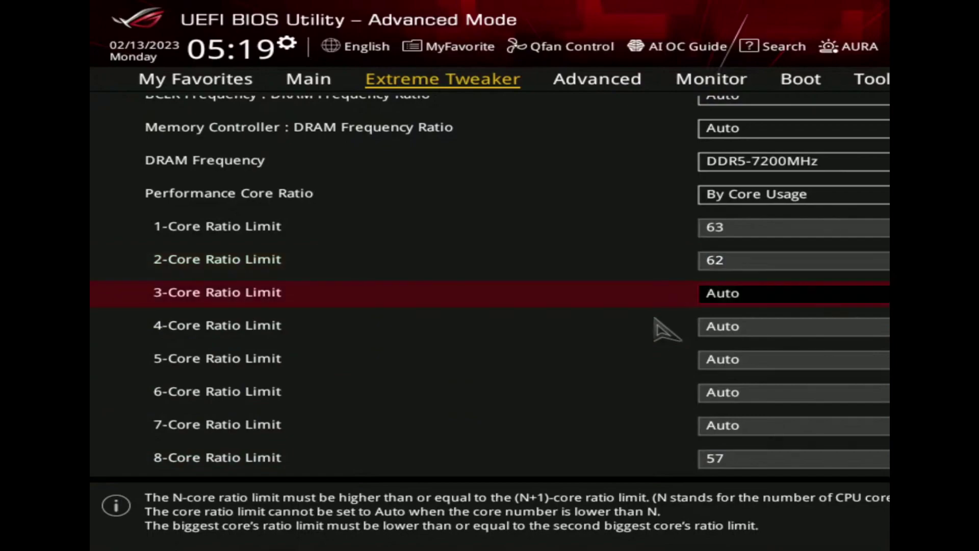
pyautogui.press('Down')
pyautogui.press('Down')
pyautogui.press('Down')
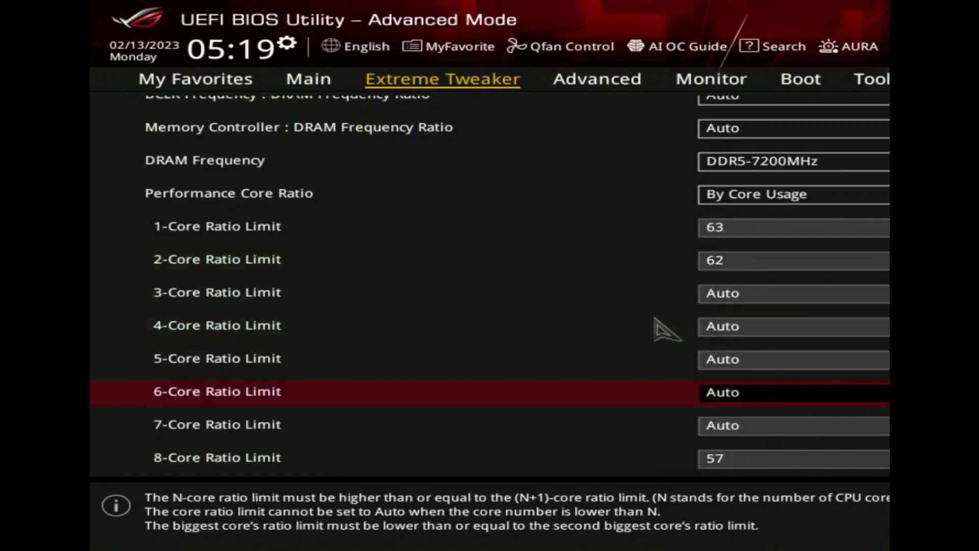
pyautogui.press('Down')
pyautogui.press('Down')
pyautogui.press('Down')
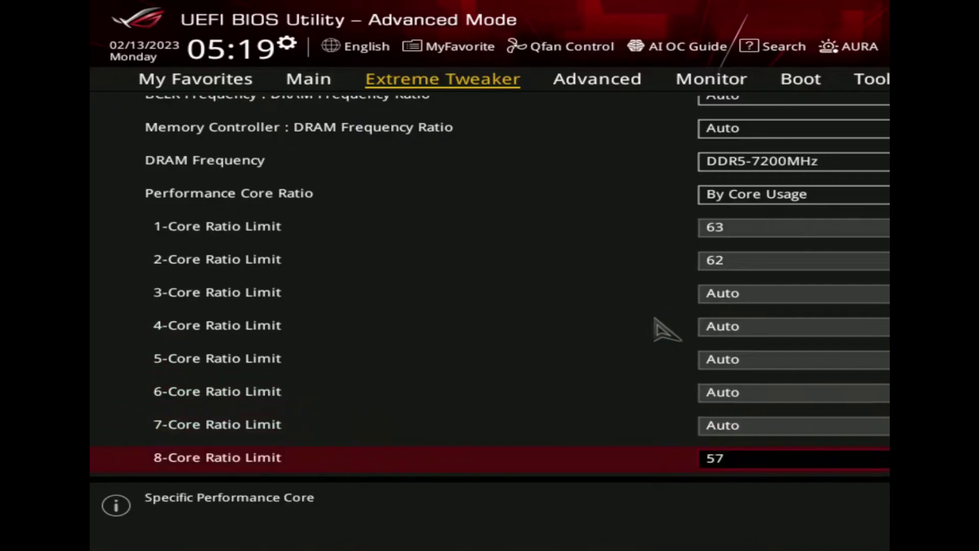
pyautogui.press('Down')
pyautogui.press('Down')
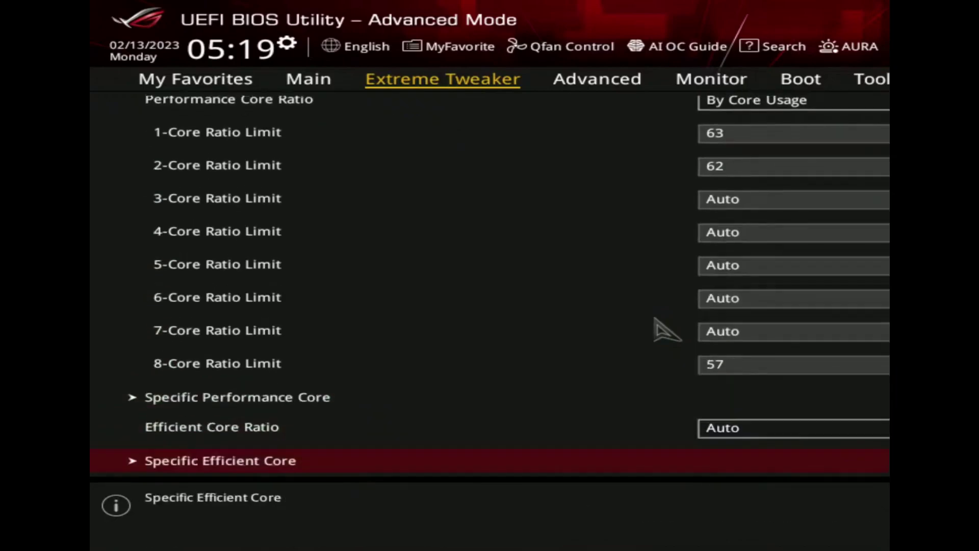
pyautogui.press('Up')
pyautogui.press('Up')
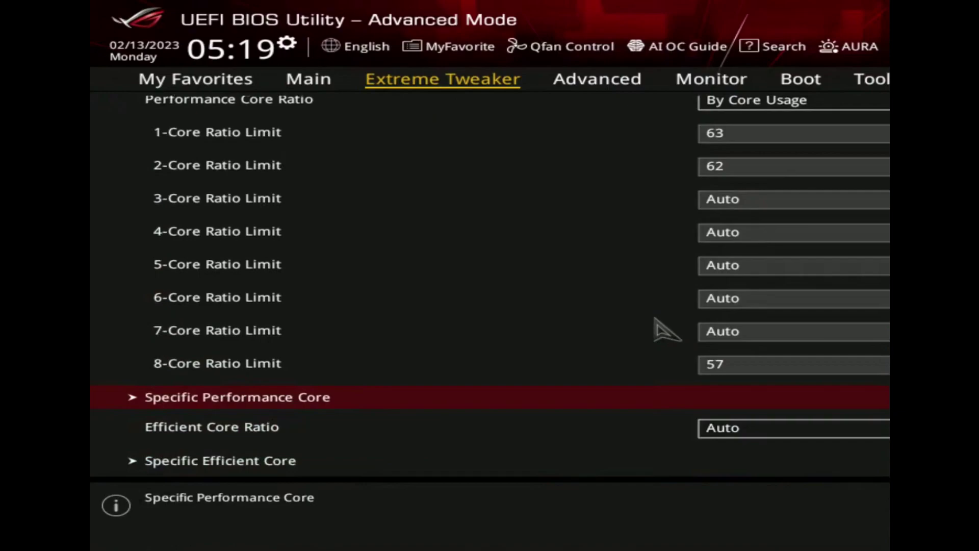
pyautogui.press('Up')
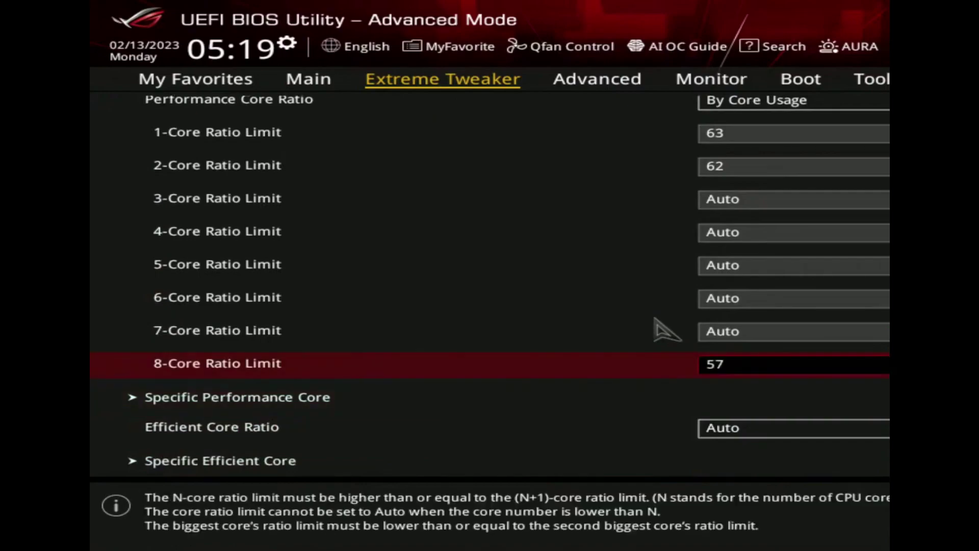
pyautogui.write('auto')
# Step: Confirm the 8-Core Ratio Limit at Auto and return Actual VRM Core Voltage to Auto
pyautogui.press('Down')
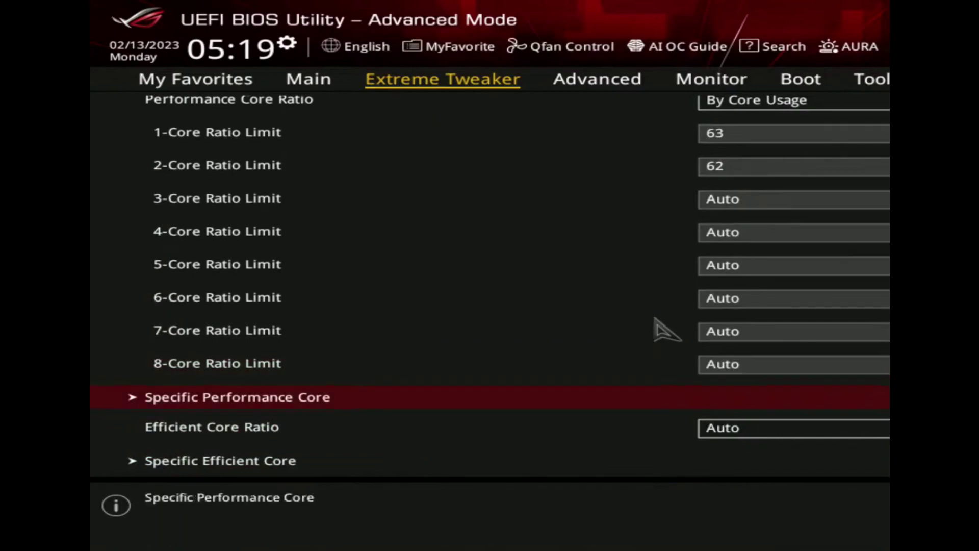
pyautogui.press('Down')
pyautogui.press('Down')
pyautogui.press('Down')
pyautogui.press('Down')
pyautogui.press('Down')
pyautogui.press('Down')
pyautogui.press('Down')
pyautogui.press('Down')
pyautogui.press('Down')
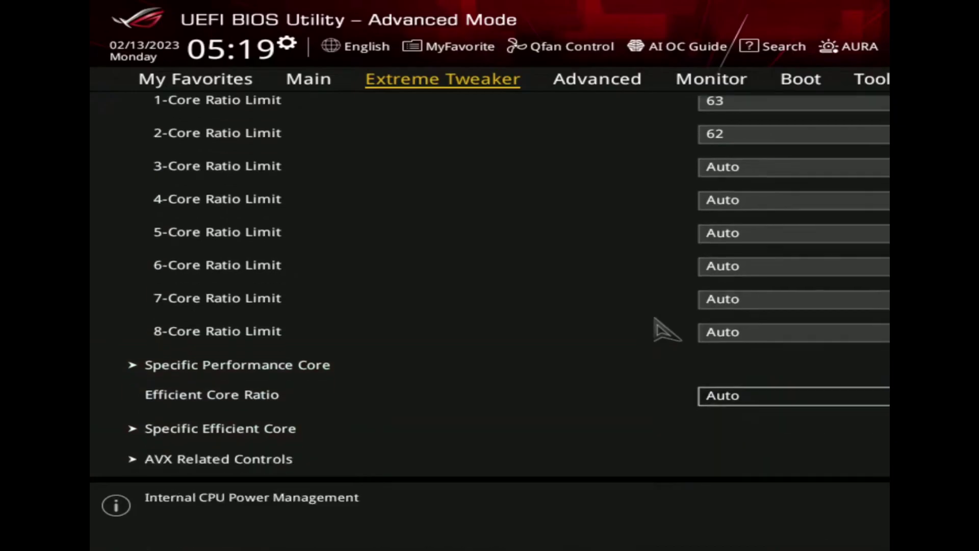
pyautogui.press('Down')
pyautogui.press('Down')
pyautogui.press('Down')
pyautogui.press('Down')
pyautogui.press('Down')
pyautogui.press('Down')
pyautogui.press('Down')
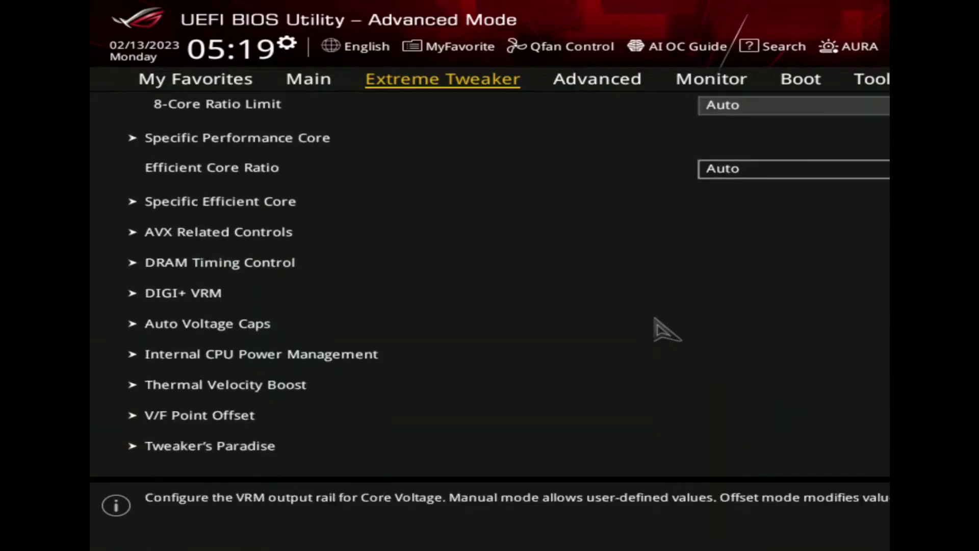
pyautogui.press('Down')
pyautogui.press('Down')
pyautogui.press('Down')
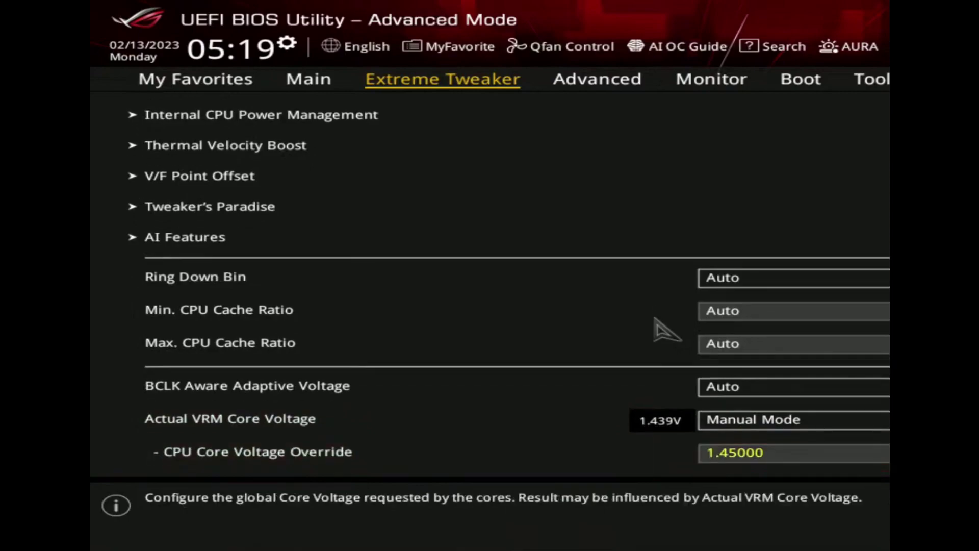
pyautogui.press('Down')
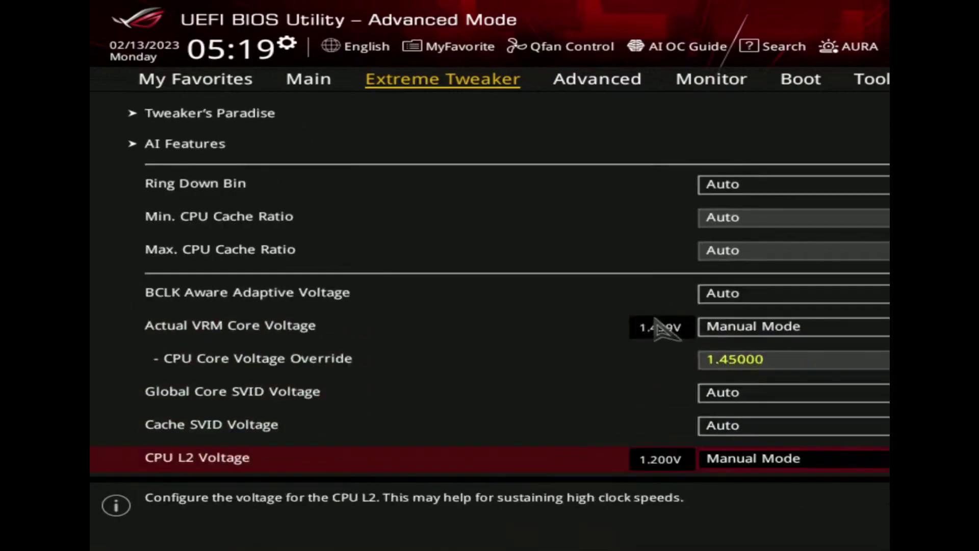
pyautogui.press('Up')
pyautogui.press('Up')
pyautogui.press('Up')
pyautogui.press('Up')
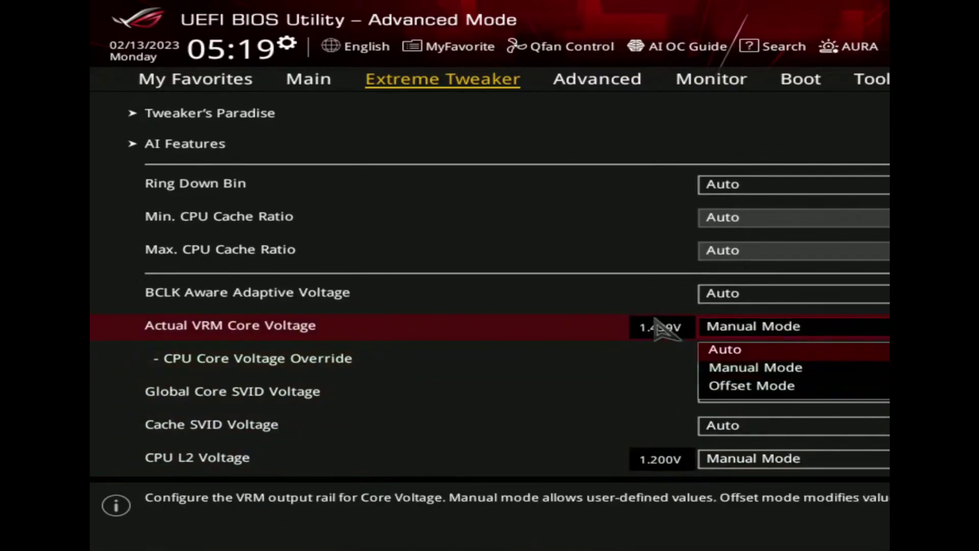
pyautogui.press('Return')
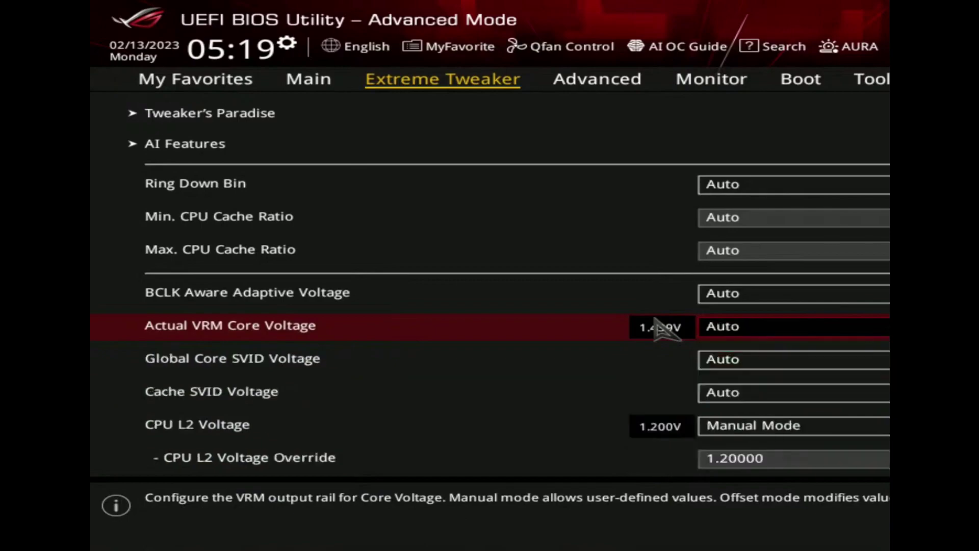
# Step: Return CPU L2 Voltage to Auto, removing its 1.2 V manual override
pyautogui.press('Down')
pyautogui.press('Down')
pyautogui.press('Down')
pyautogui.press('Down')
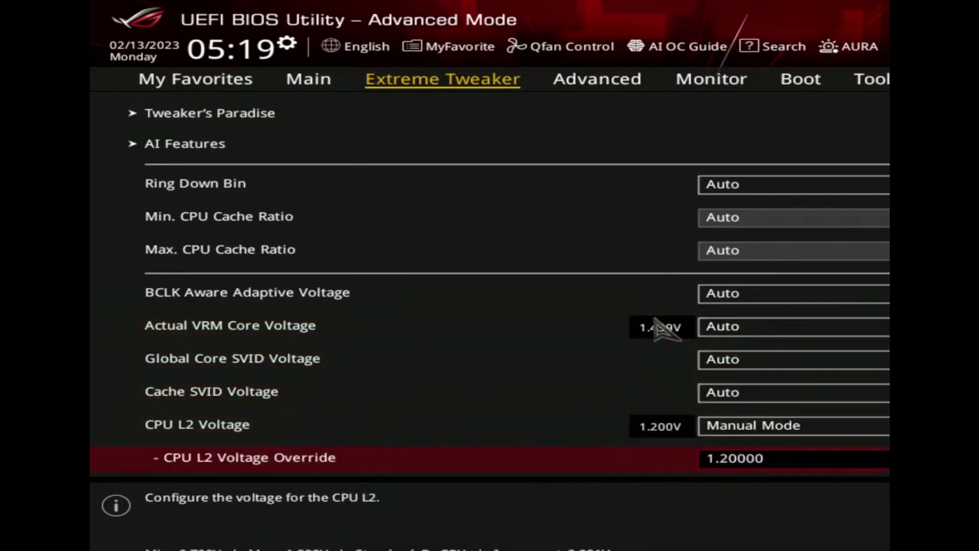
pyautogui.press('Up')
pyautogui.press('Return')
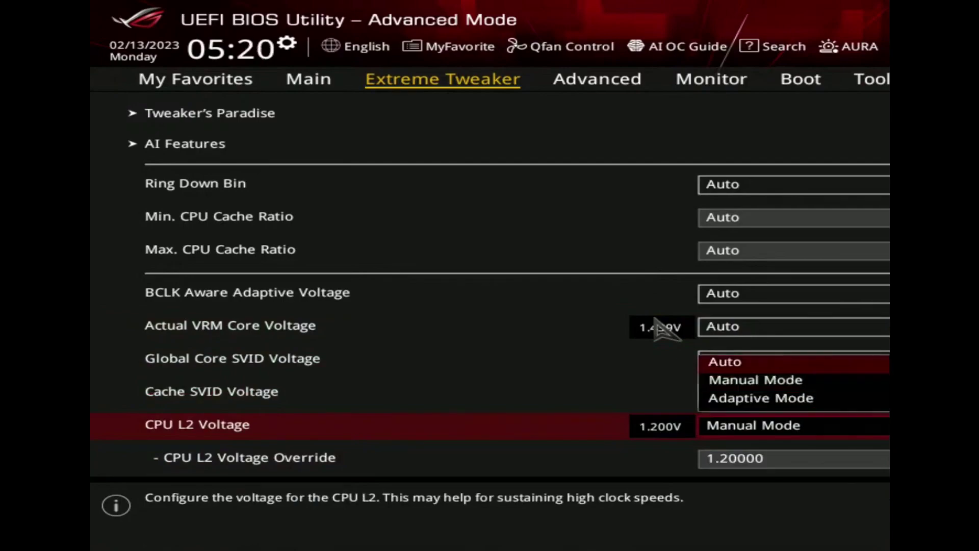
pyautogui.press('Return')
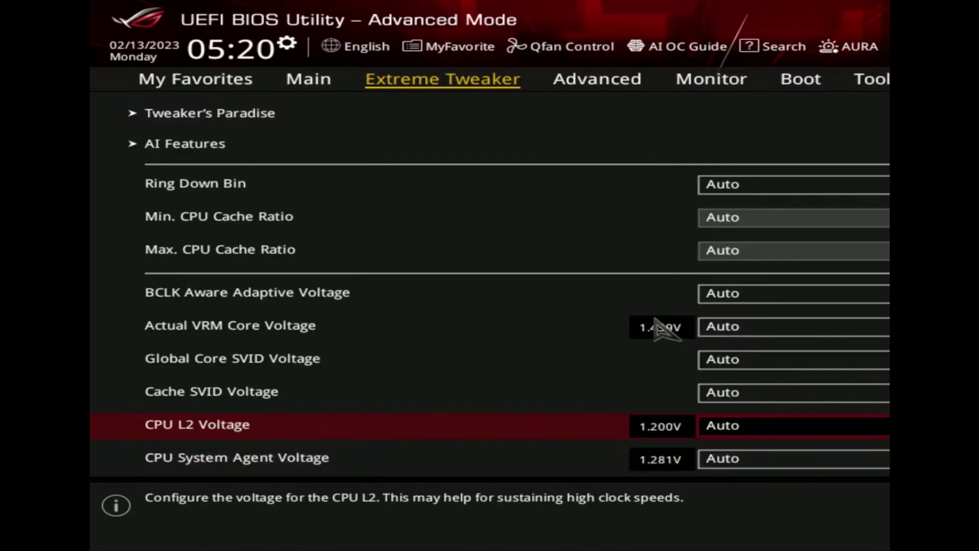
pyautogui.press('F10')
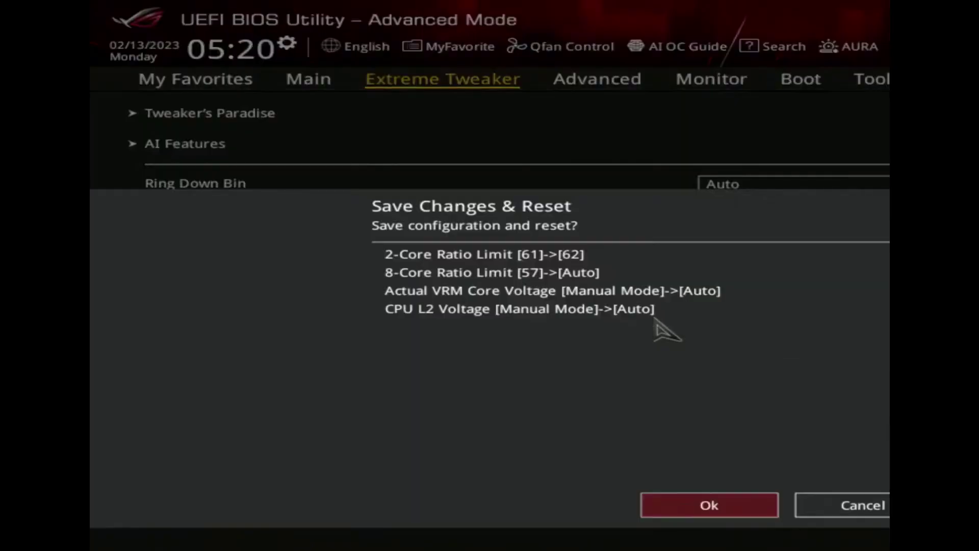